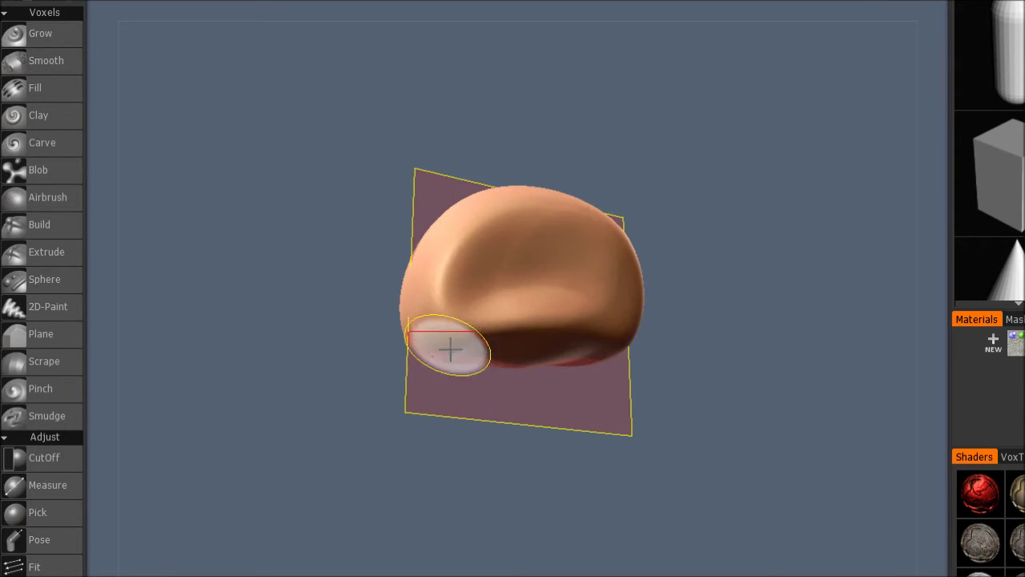
Extrude a thick neck and a short jaw form from the underside of the head sphere and shape the face area.
mouse_move(566, 365)
mouse_down()
mouse_move(584, 407)
mouse_move(549, 454)
mouse_move(549, 355)
mouse_up()
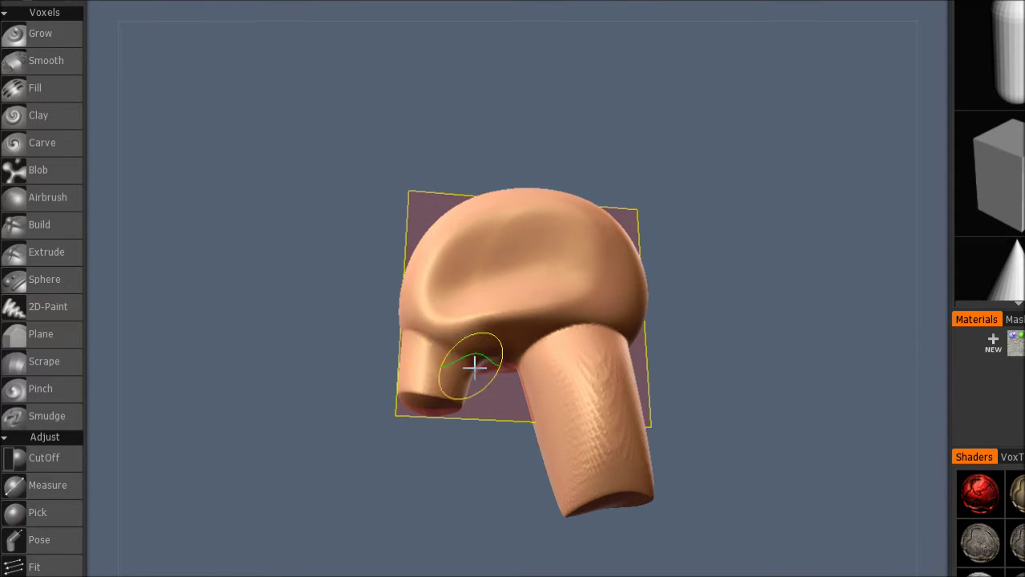
mouse_move(475, 366)
alt+mouse_down()
mouse_move(520, 384)
mouse_move(558, 431)
alt+mouse_up()
mouse_move(566, 395)
alt+mouse_down()
mouse_move(538, 368)
mouse_move(655, 307)
alt+mouse_up()
mouse_move(565, 272)
alt+mouse_down()
mouse_move(584, 368)
mouse_move(609, 377)
alt+mouse_up()
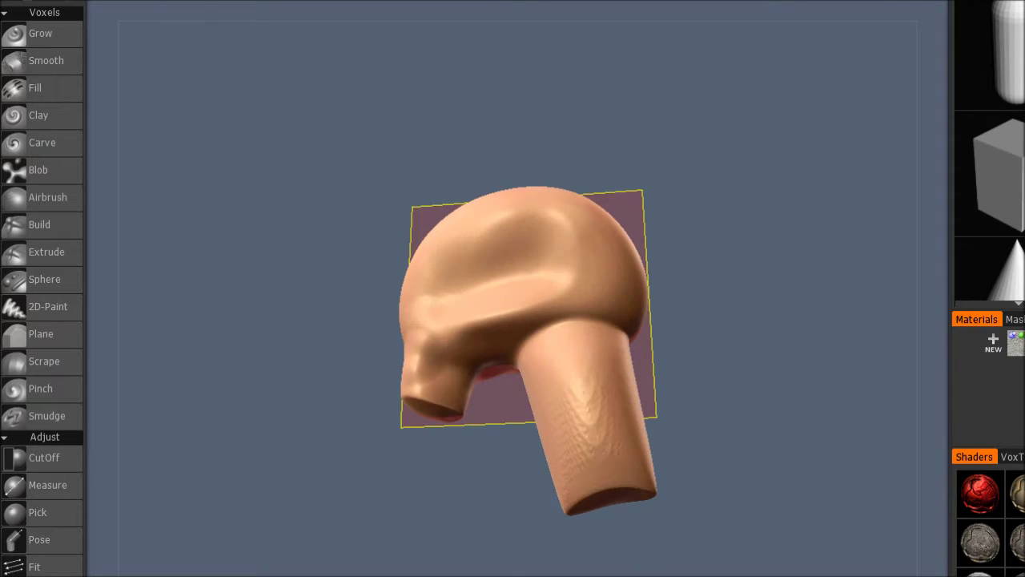
Build out the shoulders, fill in the jaw, and add a rough nose to the head with Grow.
mouse_move(623, 326)
mouse_down()
mouse_move(496, 261)
mouse_move(596, 294)
mouse_move(508, 393)
mouse_move(485, 383)
mouse_move(457, 419)
mouse_move(481, 400)
mouse_move(536, 426)
mouse_move(499, 439)
mouse_move(611, 470)
mouse_move(590, 488)
mouse_move(698, 470)
mouse_move(775, 494)
mouse_move(572, 492)
mouse_move(590, 508)
mouse_move(630, 481)
mouse_move(488, 425)
mouse_move(566, 432)
mouse_up()
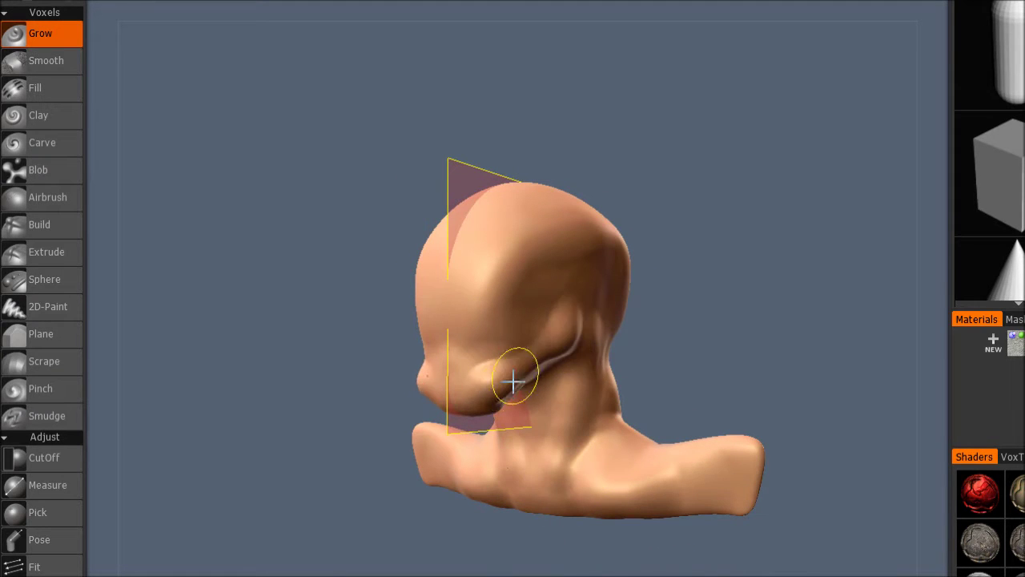
alt+drag(547, 514, 502, 298)
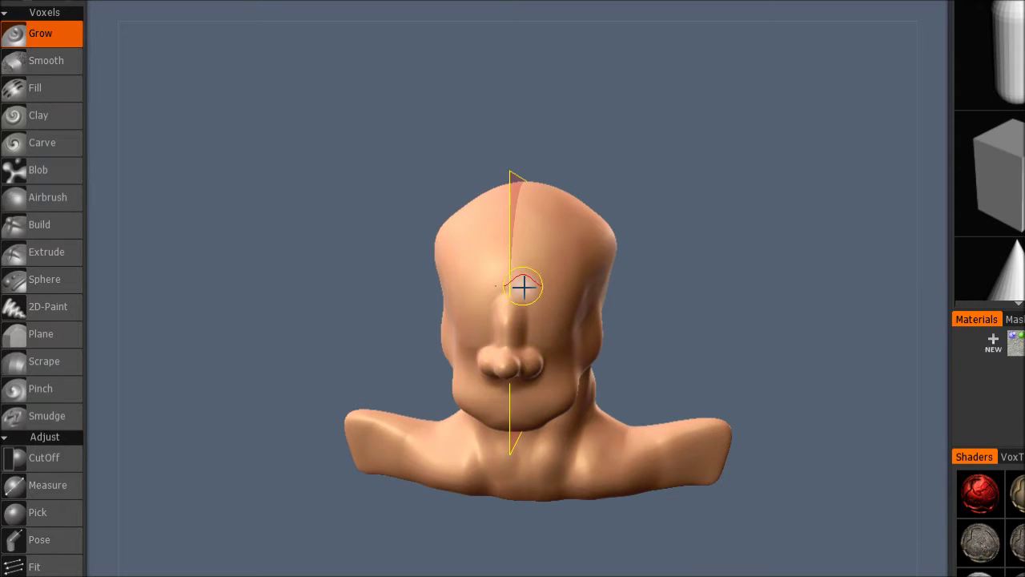
Place mirrored spheres in the eye sockets as eyeballs using the voxel Sphere tool.
click(1013, 457)
click(44, 279)
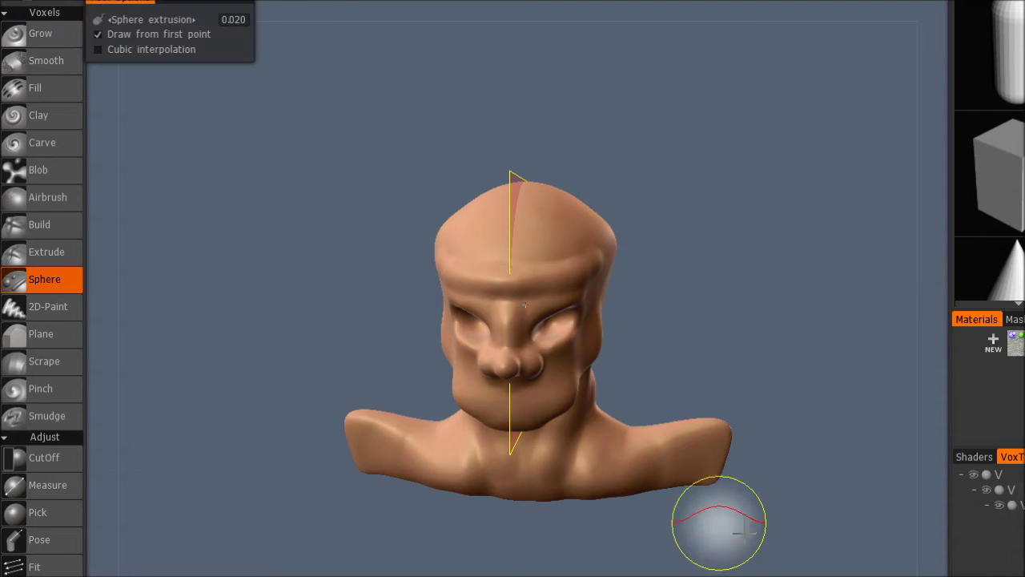
alt+drag(719, 524, 750, 400)
drag(554, 220, 769, 232)
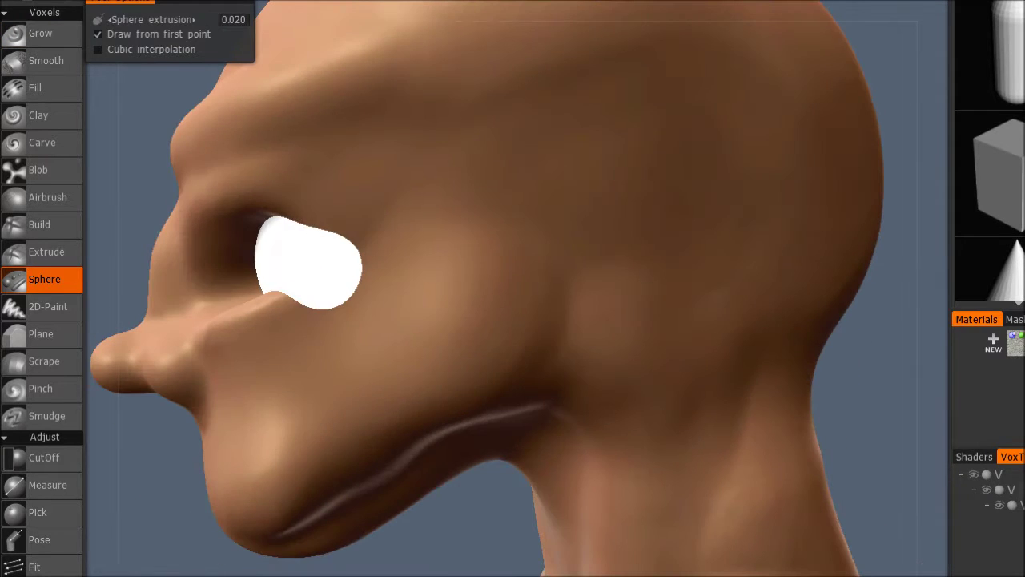
Reshape the area below the eyes into raised cheekbones with the voxel Move tool.
scroll(44, 400, down, 3)
click(52, 549)
alt+drag(561, 320, 801, 320)
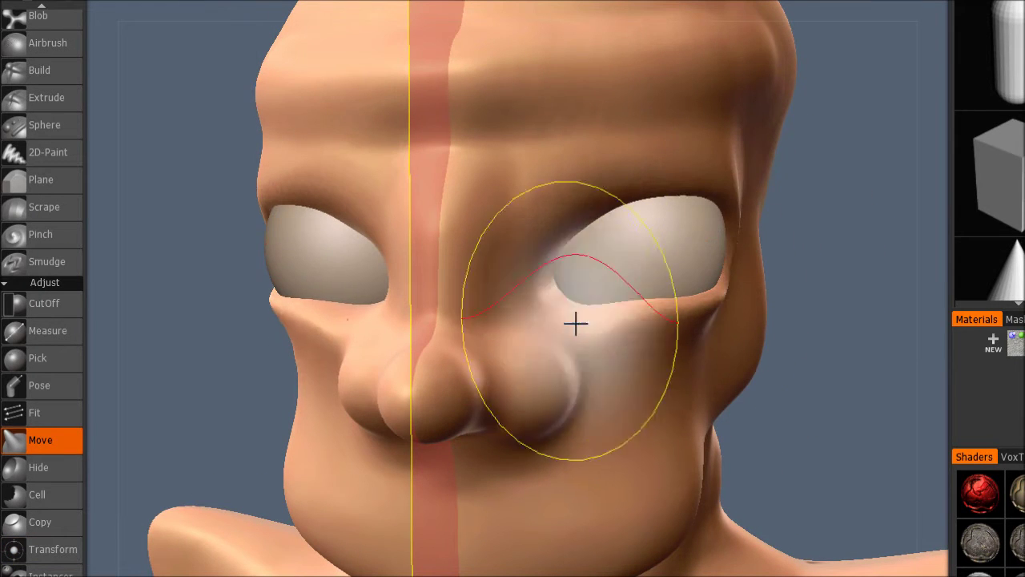
right_drag(575, 324, 551, 271)
mouse_move(587, 329)
mouse_down()
mouse_move(644, 321)
mouse_move(699, 352)
mouse_move(707, 399)
mouse_move(677, 378)
mouse_move(708, 348)
mouse_up()
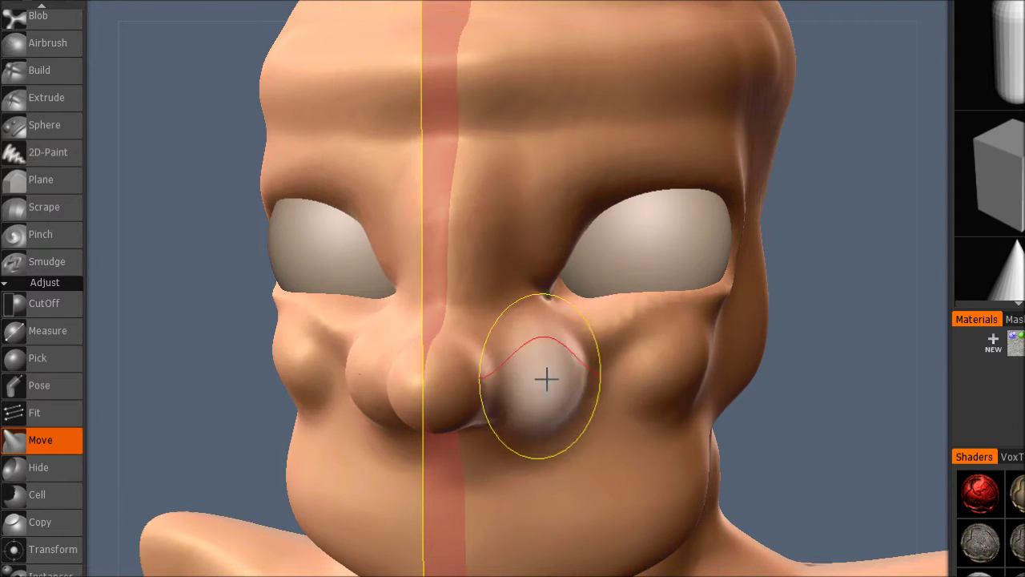
Tuck in the sides of the nose and pull its tip into a cleaner profile with Move.
drag(546, 379, 570, 384)
middle_drag(570, 384, 137, 394)
drag(183, 417, 180, 332)
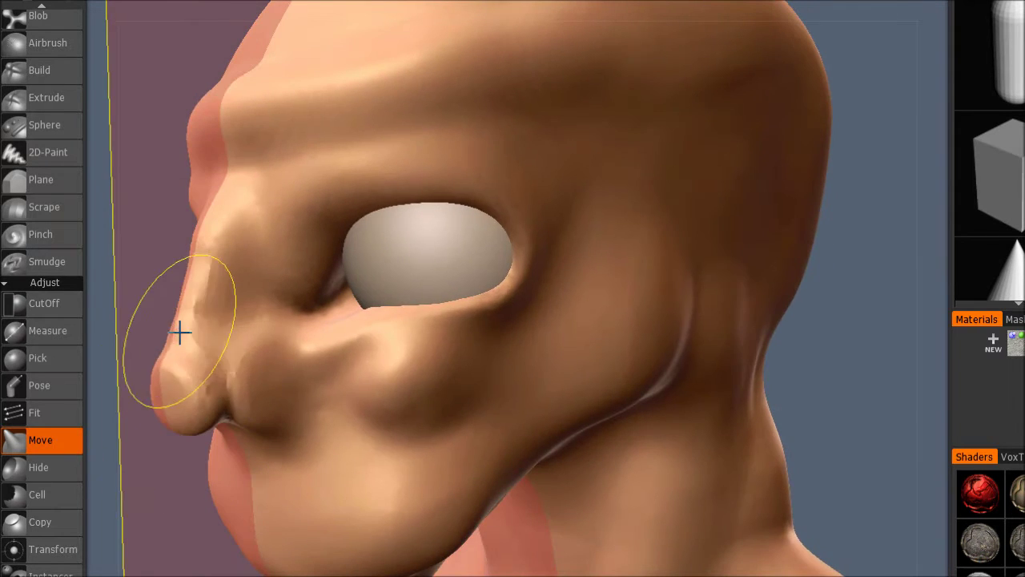
Add lower and upper eyelid strips around the eyeballs and blend them into the face.
mouse_move(181, 332)
middle_down()
mouse_move(206, 238)
mouse_move(488, 350)
mouse_move(350, 360)
mouse_move(477, 284)
middle_up()
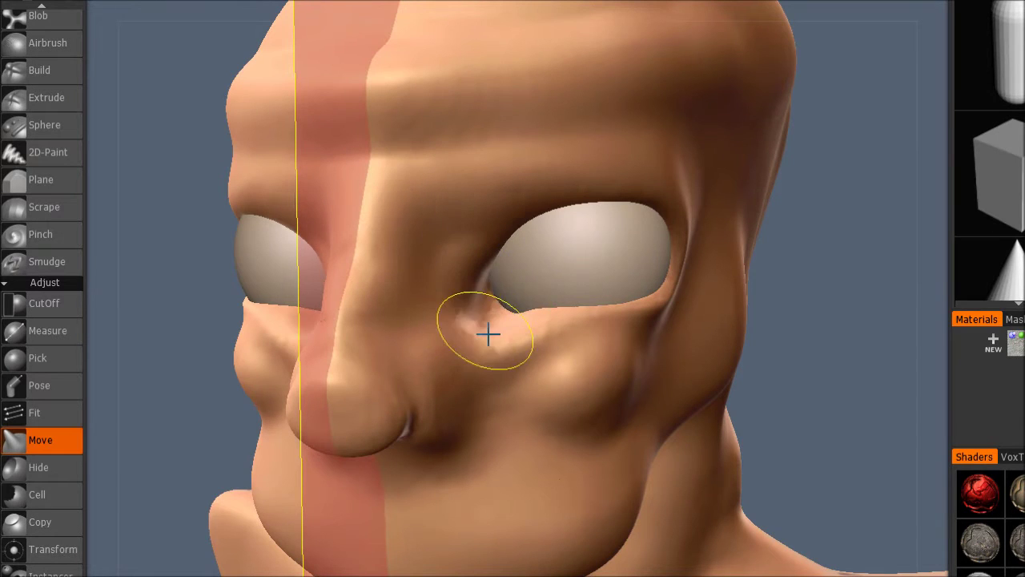
drag(590, 369, 595, 318)
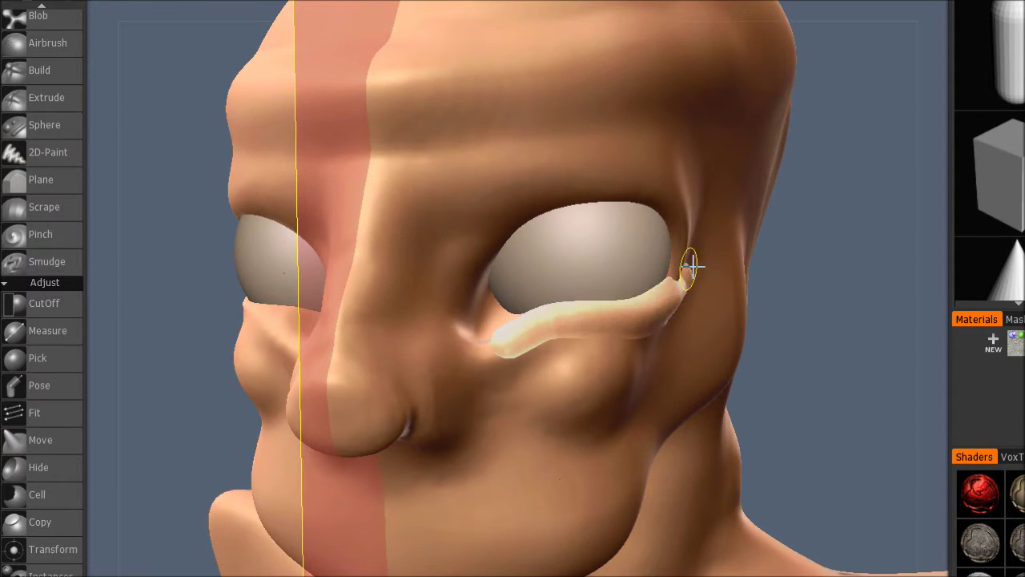
middle_drag(691, 265, 427, 366)
drag(368, 330, 395, 302)
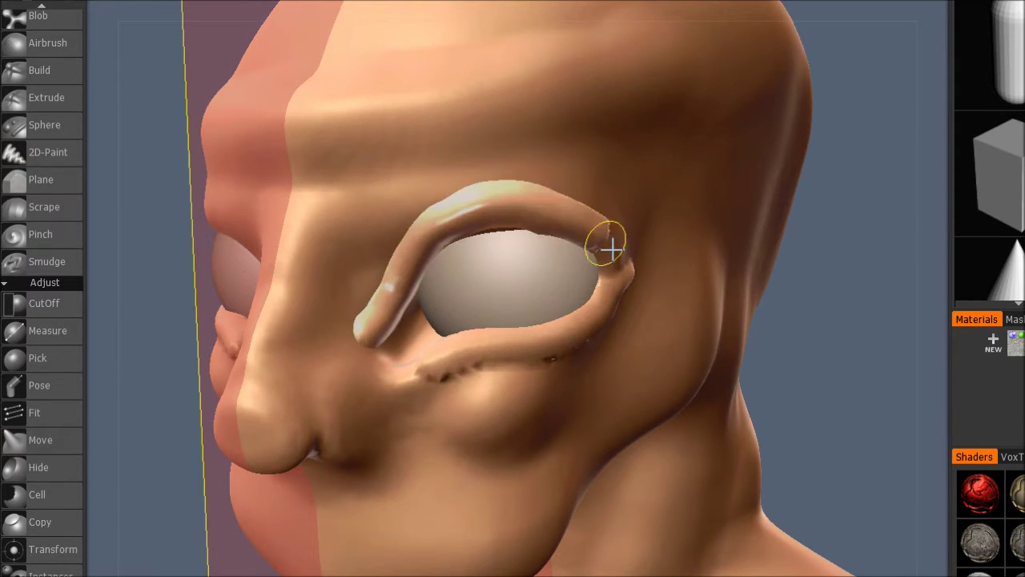
drag(611, 250, 621, 256)
Refine the outer eye corners and reshape the chin and jawline in profile with Move.
key(m)
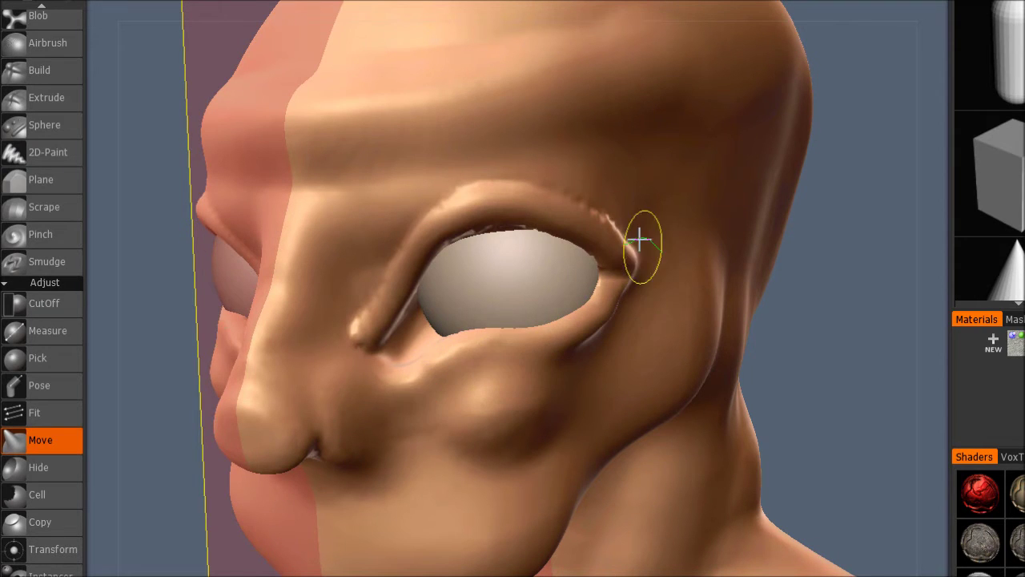
mouse_move(638, 238)
middle_down()
mouse_move(496, 497)
mouse_move(689, 487)
mouse_move(740, 474)
middle_up()
mouse_move(725, 431)
middle_down()
mouse_move(586, 559)
mouse_move(478, 558)
middle_up()
drag(393, 517, 274, 482)
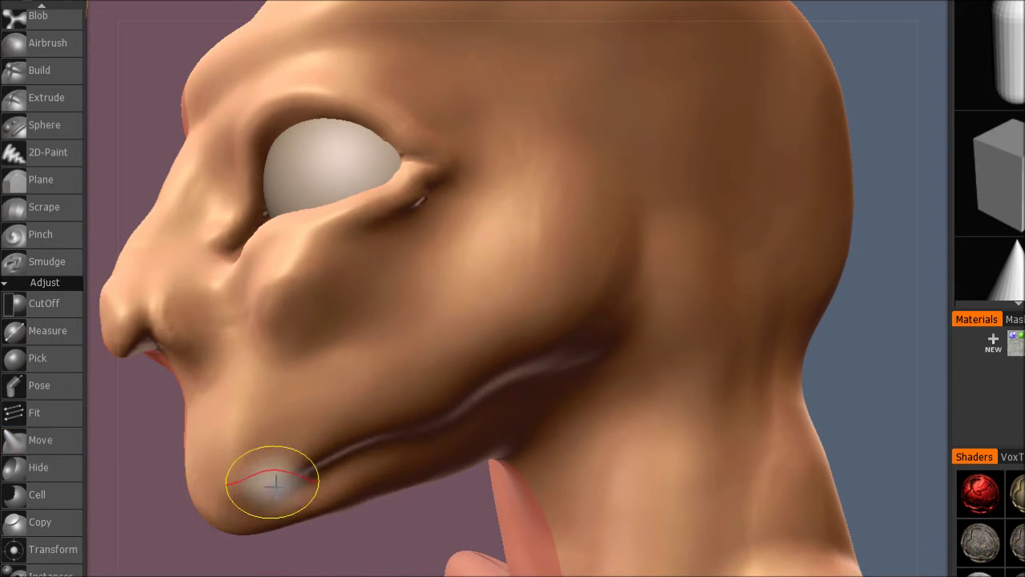
Build up a lip area below the nose and carve a straight mouth line across it.
middle_drag(204, 526, 446, 368)
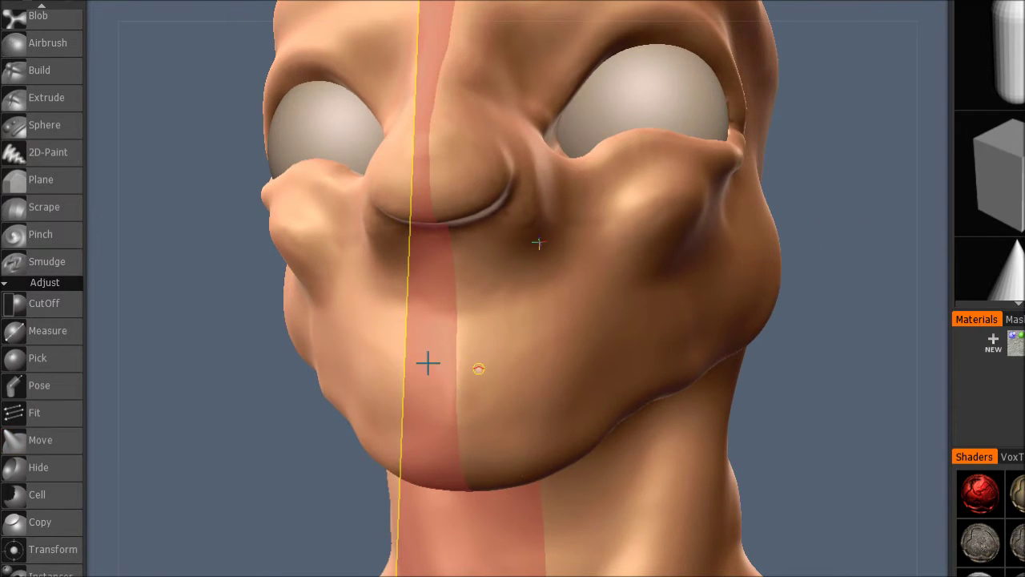
scroll(35, 149, up, 5)
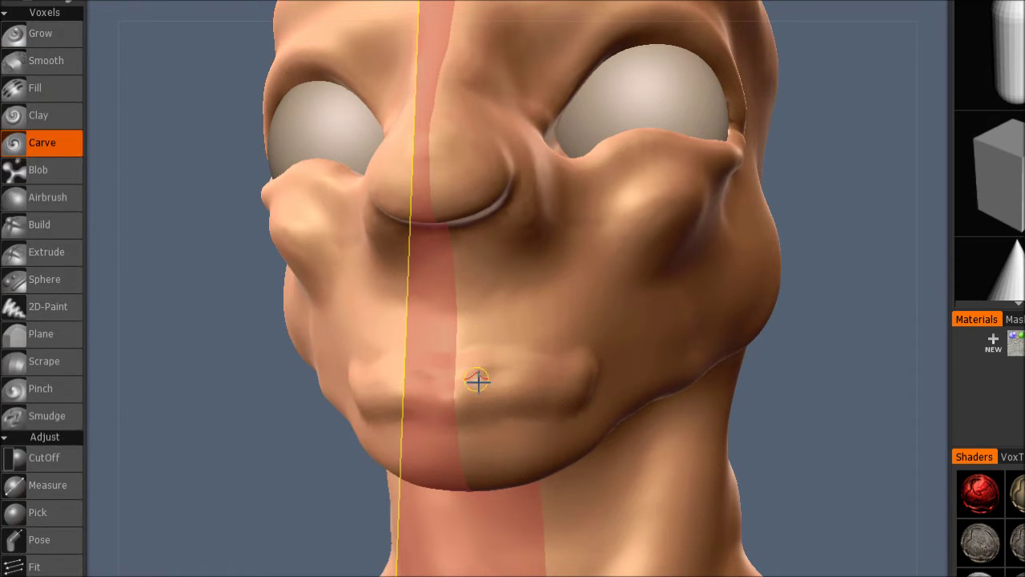
key(space)
key(space)
drag(393, 387, 519, 385)
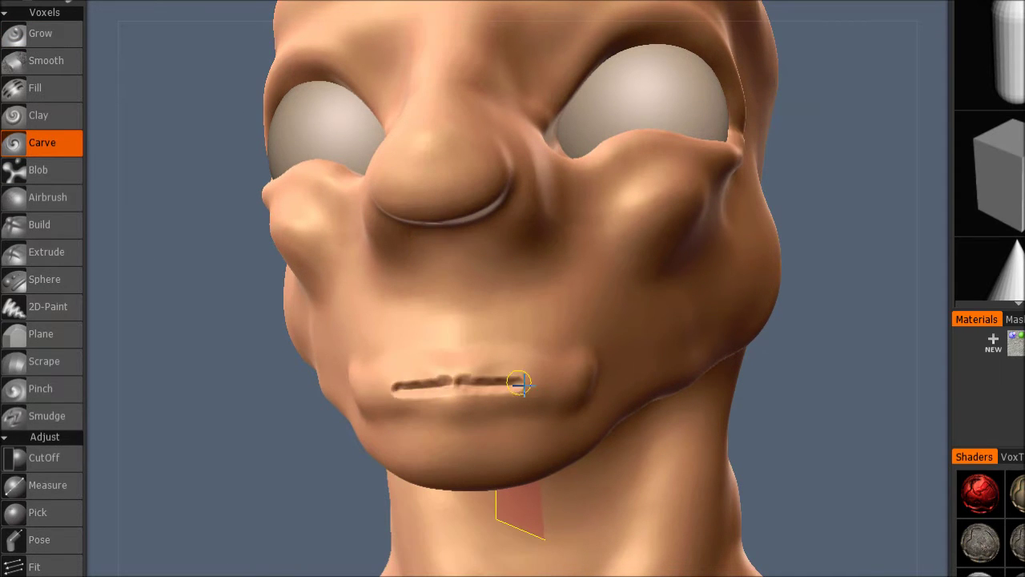
Extend the mouth line into curved corners, smooth the lips, and adjust the nose profile.
middle_drag(589, 378, 410, 485)
right_drag(410, 484, 435, 499)
mouse_move(435, 500)
shift+mouse_down()
mouse_move(435, 423)
mouse_move(507, 385)
shift+mouse_up()
middle_drag(417, 300, 270, 298)
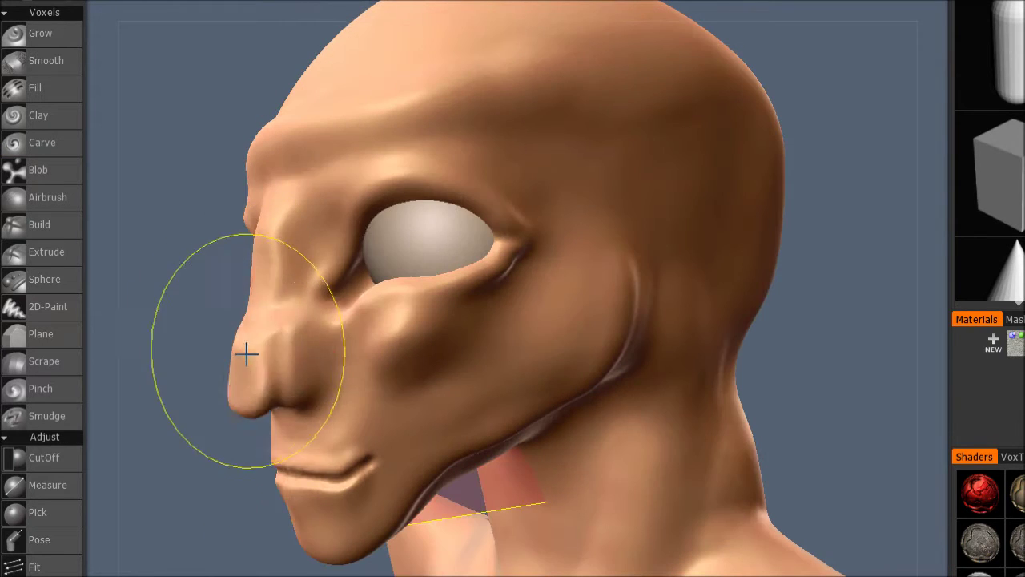
mouse_move(222, 389)
middle_down()
mouse_move(506, 414)
mouse_move(466, 388)
middle_up()
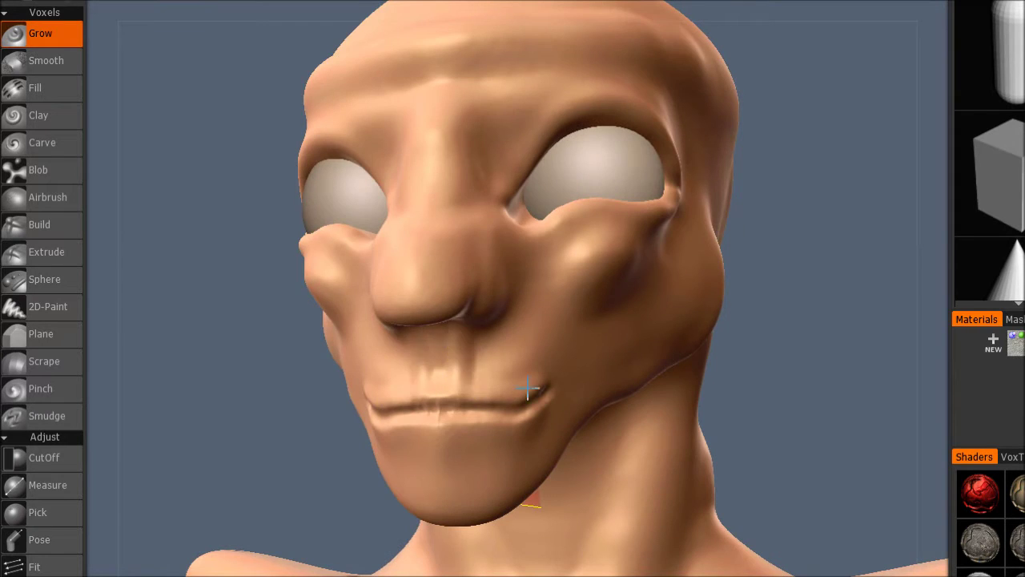
Hollow out two nostrils under the nose with Sphere and define the nose wings with Grow.
middle_drag(528, 389, 516, 178)
click(44, 279)
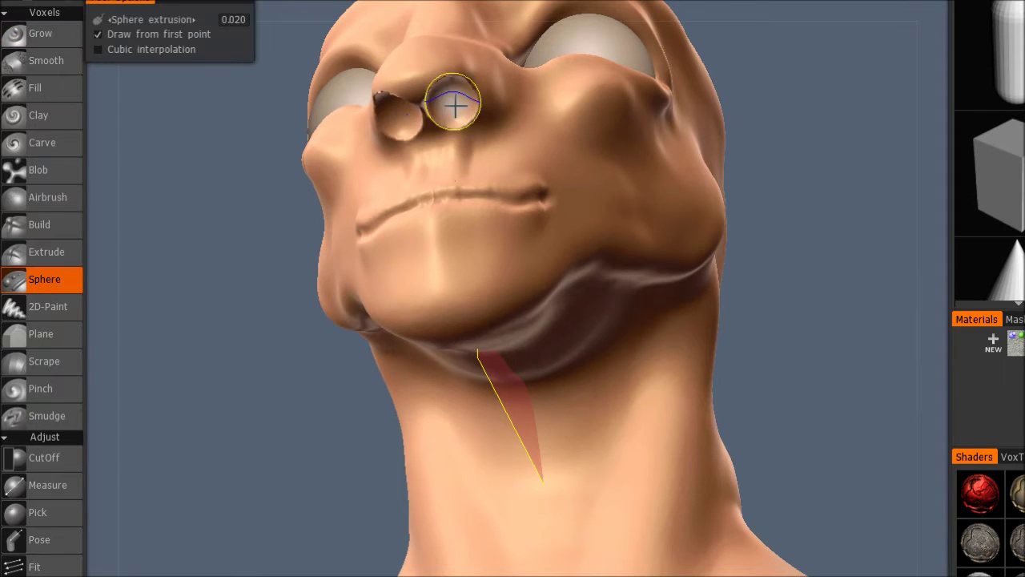
click(454, 103)
mouse_move(454, 103)
middle_down()
mouse_move(528, 155)
mouse_move(520, 213)
mouse_move(465, 91)
mouse_move(523, 114)
mouse_move(480, 230)
mouse_move(534, 247)
middle_up()
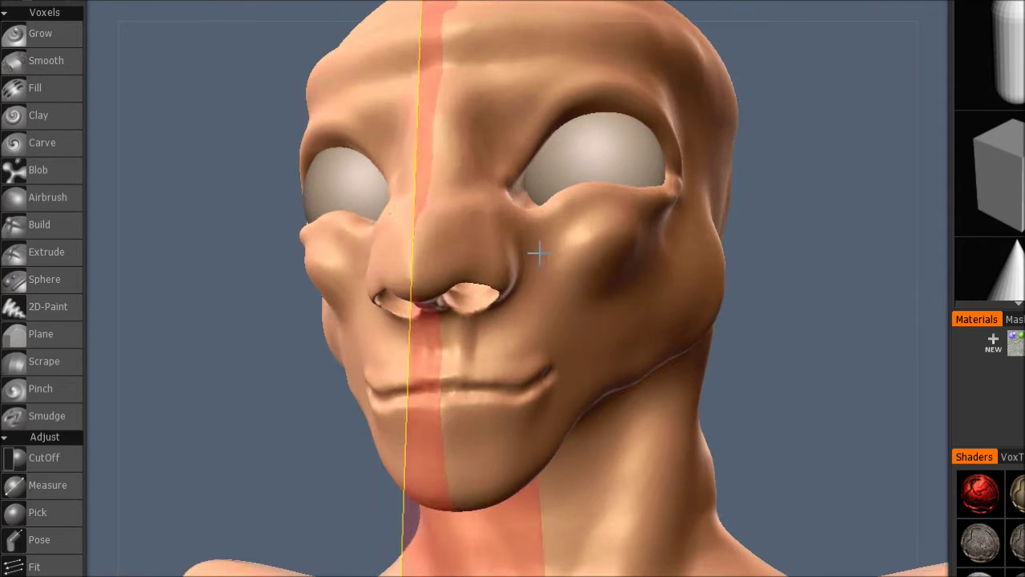
key(g)
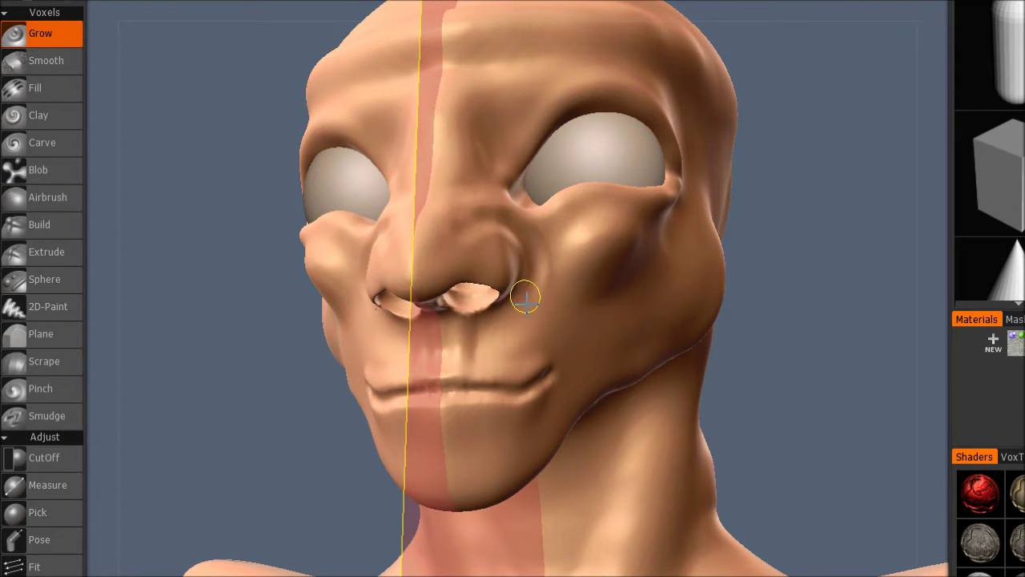
Switch the head layer to surface mode and sculpt fuller upper and lower lips around the mouth line.
mouse_move(509, 288)
middle_down()
mouse_move(598, 285)
mouse_move(593, 240)
mouse_move(552, 355)
middle_up()
click(1011, 456)
click(1009, 492)
click(1010, 491)
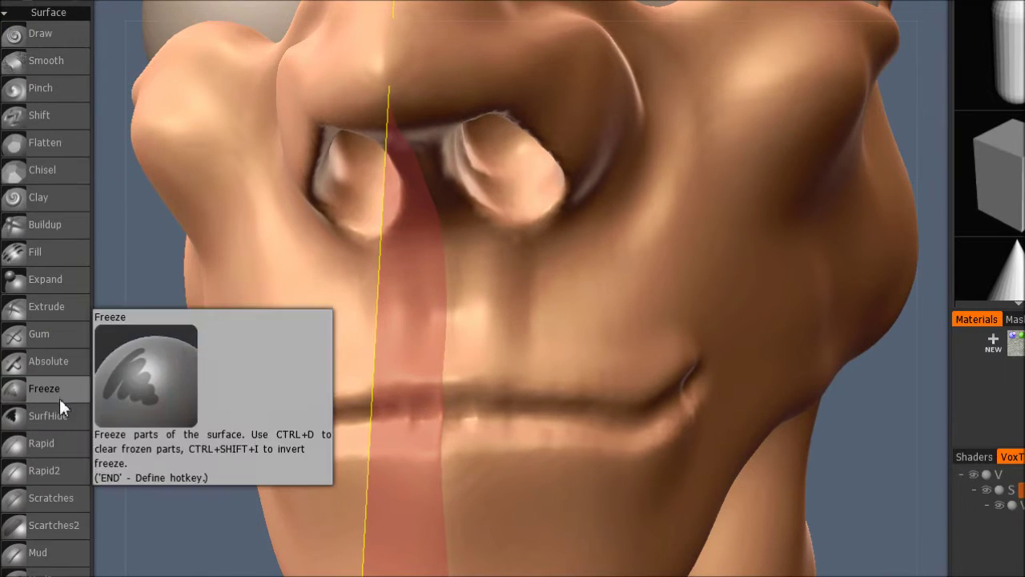
click(36, 333)
mouse_move(513, 367)
mouse_down()
mouse_move(483, 369)
mouse_move(681, 361)
mouse_move(558, 373)
mouse_move(500, 474)
mouse_move(520, 506)
mouse_move(686, 427)
mouse_move(599, 541)
mouse_up()
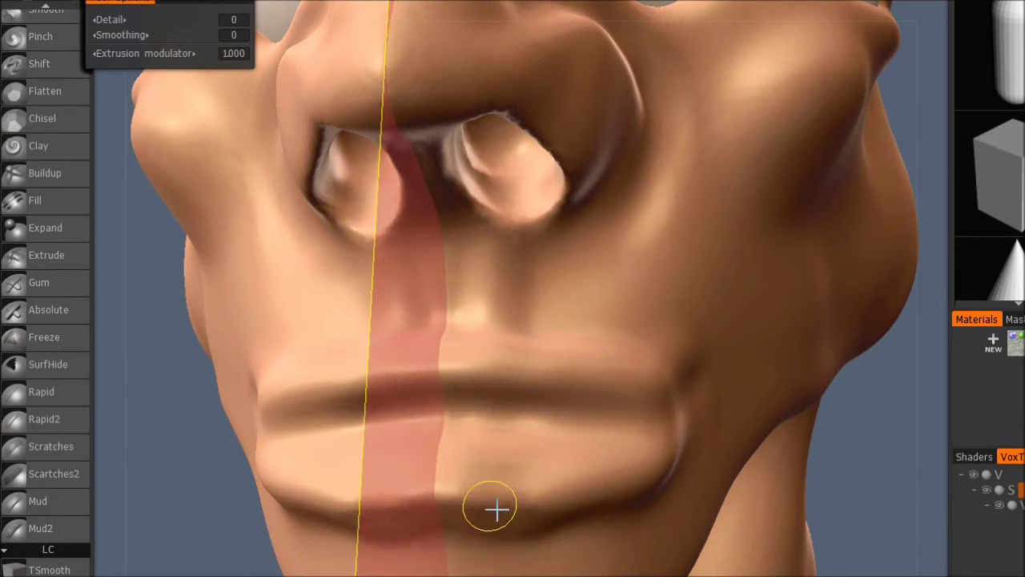
Shape the upper lip into an arch and round out the lower lip, using the voxel brushes.
drag(621, 426, 619, 407)
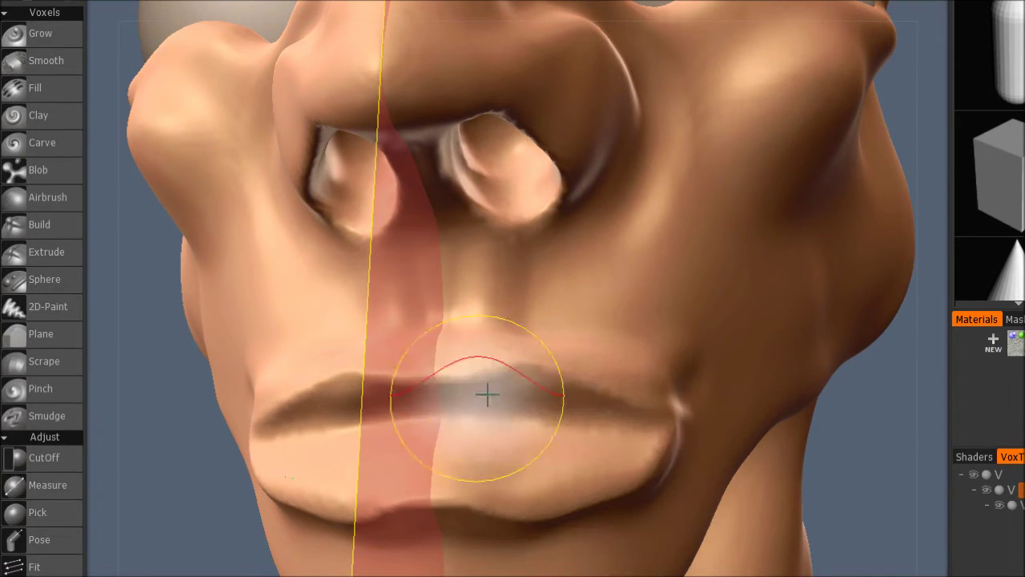
mouse_move(488, 393)
mouse_down()
mouse_move(448, 499)
mouse_move(618, 486)
mouse_move(648, 464)
mouse_up()
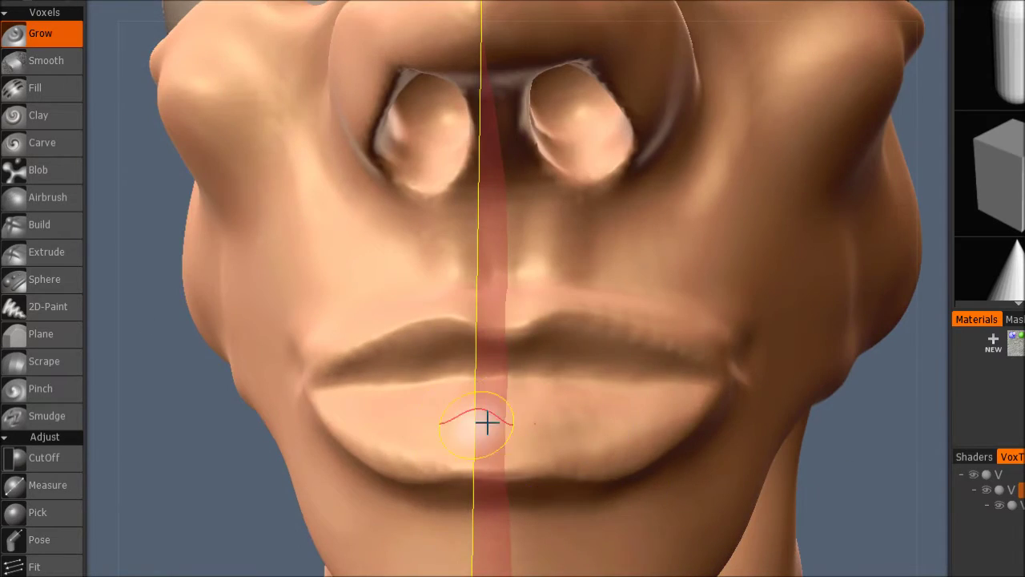
drag(486, 421, 623, 432)
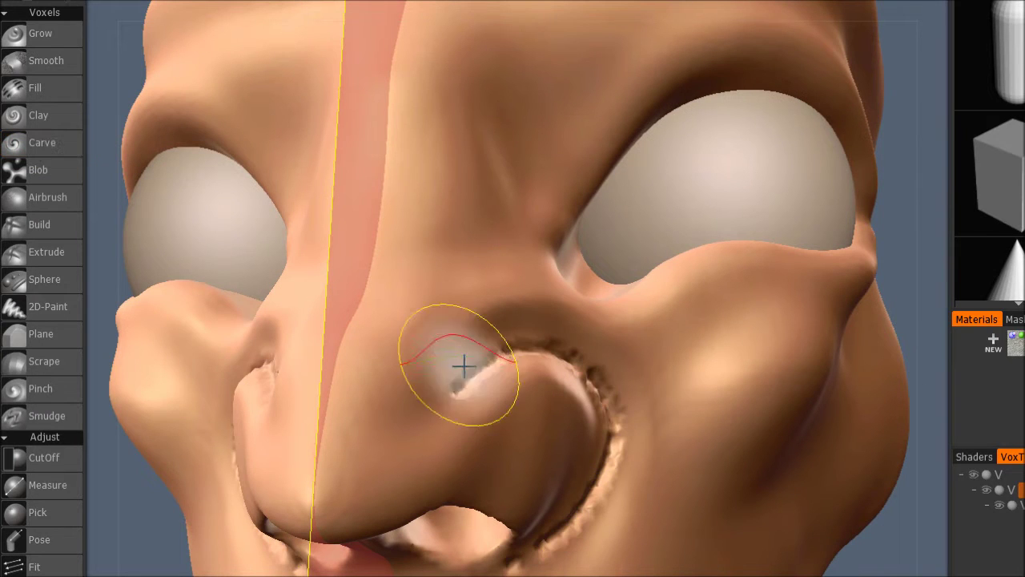
Refine the creases around the nose wings and sculpt the cheek and ear region along the jaw.
mouse_move(600, 518)
mouse_down()
mouse_move(691, 495)
mouse_move(743, 425)
mouse_up()
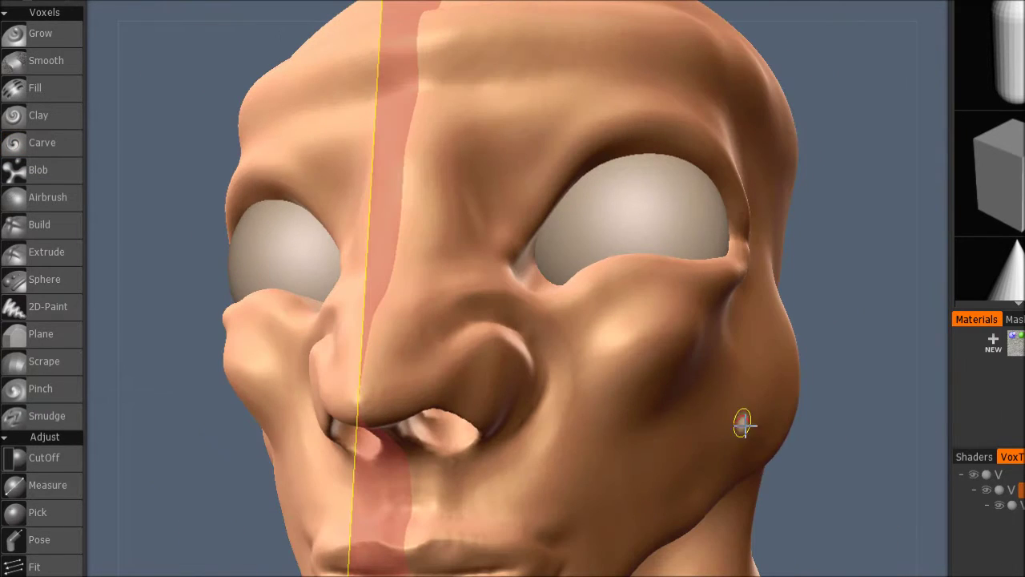
mouse_move(819, 390)
mouse_down()
mouse_move(785, 414)
mouse_move(500, 368)
mouse_move(550, 457)
mouse_move(457, 441)
mouse_up()
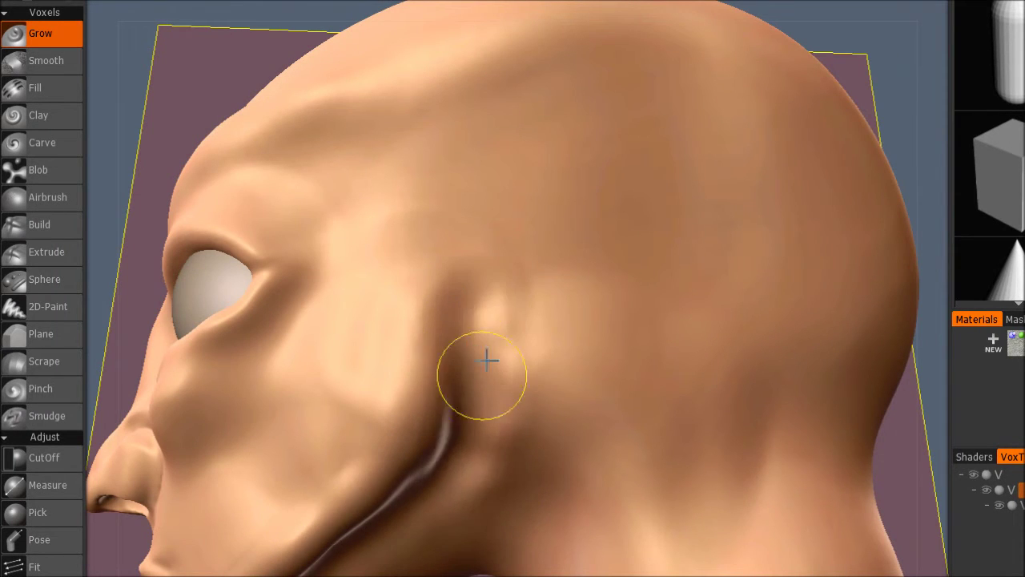
mouse_move(486, 373)
mouse_down()
mouse_move(554, 476)
mouse_move(705, 465)
mouse_up()
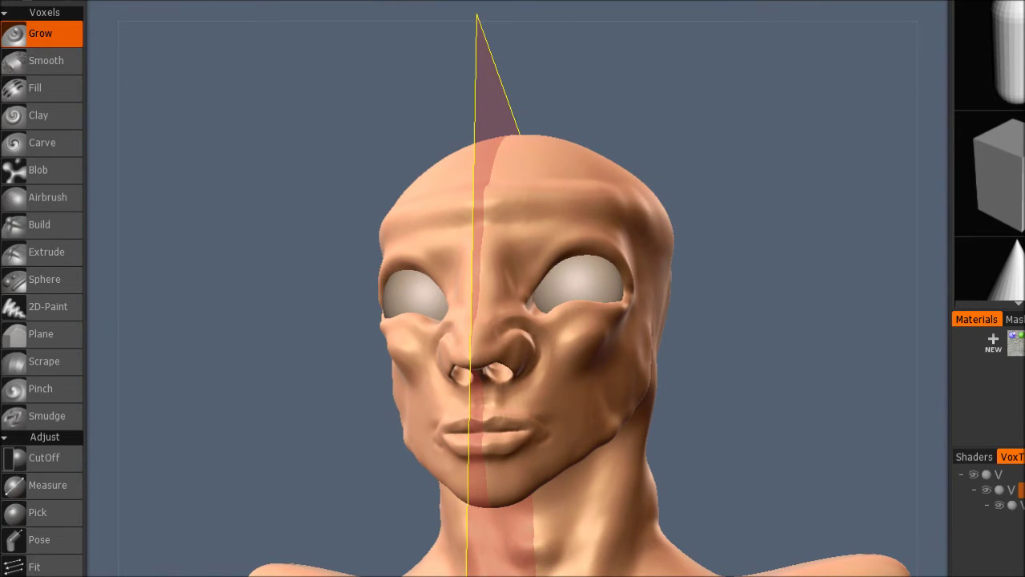
mouse_move(705, 465)
mouse_down()
mouse_move(713, 543)
mouse_move(625, 490)
mouse_up()
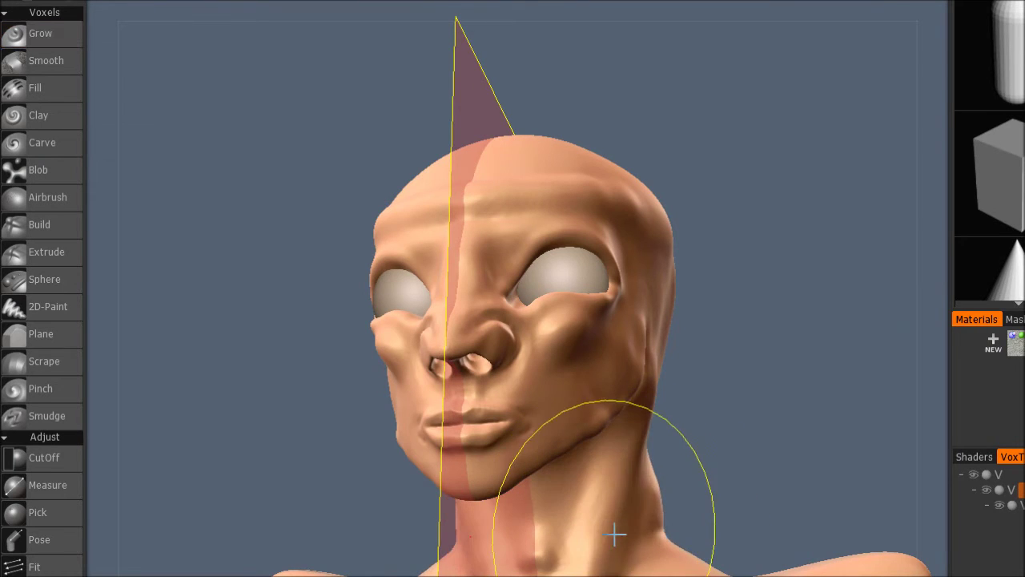
Reshape the head's side profile, rounding the forehead and crown into a fuller skull.
mouse_move(664, 504)
mouse_down()
mouse_move(682, 480)
mouse_move(369, 522)
mouse_move(377, 508)
mouse_up()
mouse_move(582, 426)
mouse_down()
mouse_move(511, 235)
mouse_move(408, 224)
mouse_up()
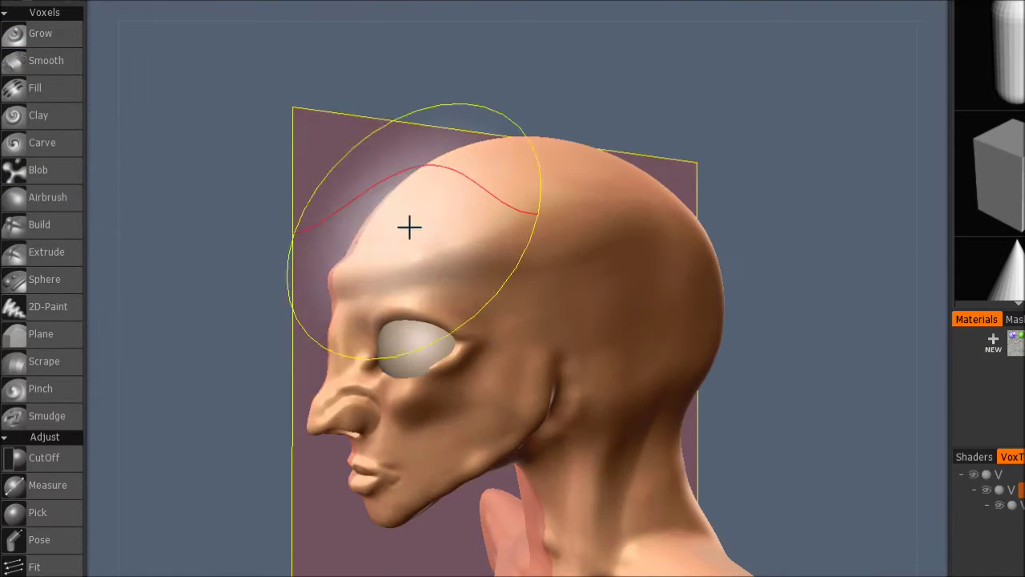
drag(455, 154, 504, 225)
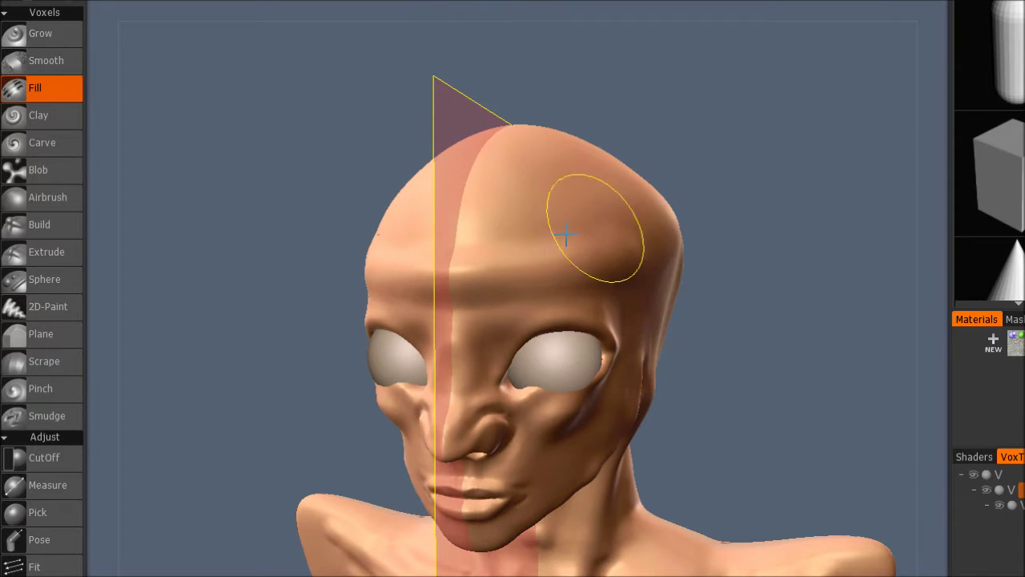
Smooth the forehead transition and build up the brow ridge above the eyes.
drag(566, 234, 498, 271)
mouse_move(348, 296)
mouse_down()
mouse_move(337, 275)
mouse_move(366, 281)
mouse_move(349, 290)
mouse_move(530, 264)
mouse_up()
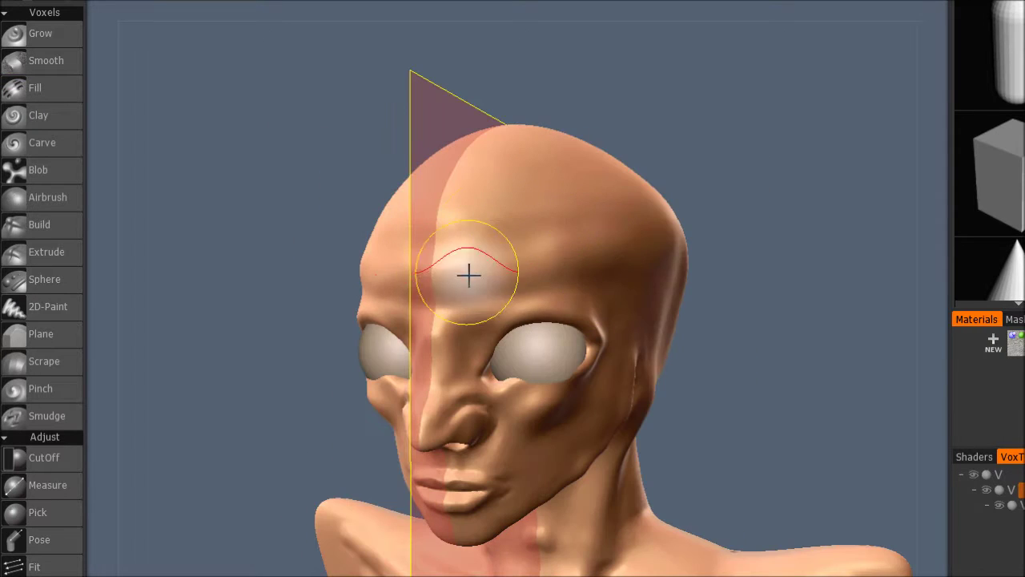
drag(594, 276, 470, 290)
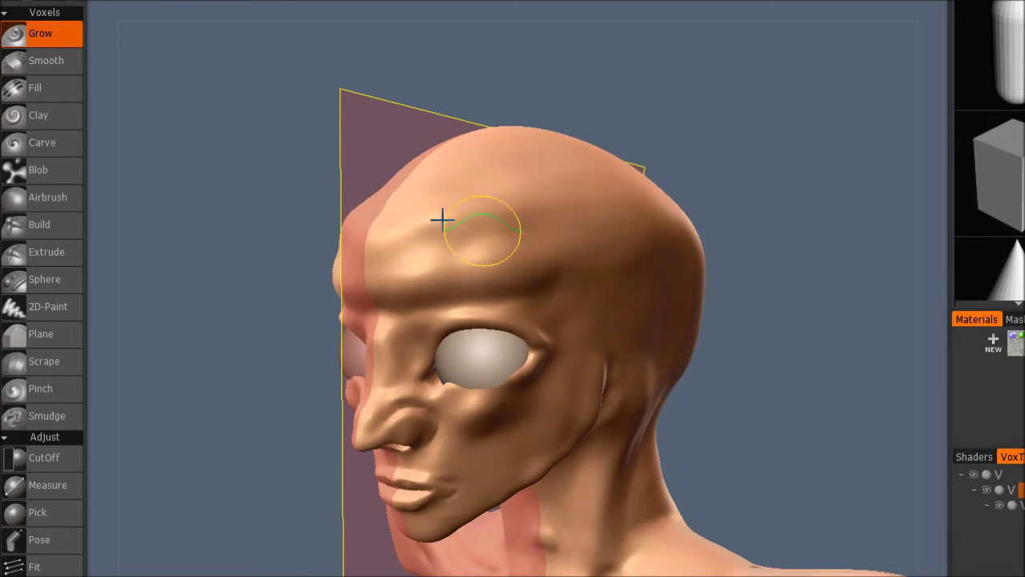
Hollow out an oval mouth cavity below the nose with the Sphere brush and smooth its rim.
drag(664, 264, 584, 238)
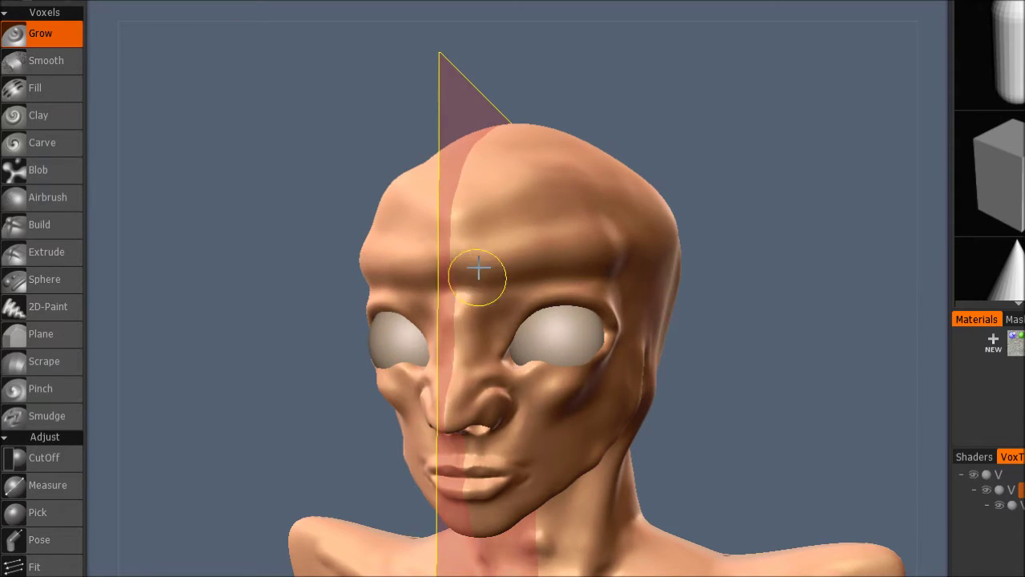
mouse_move(478, 270)
mouse_down()
mouse_move(715, 422)
mouse_move(648, 341)
mouse_move(389, 412)
mouse_move(755, 401)
mouse_move(227, 476)
mouse_move(263, 516)
mouse_move(558, 423)
mouse_move(314, 339)
mouse_up()
key(s)
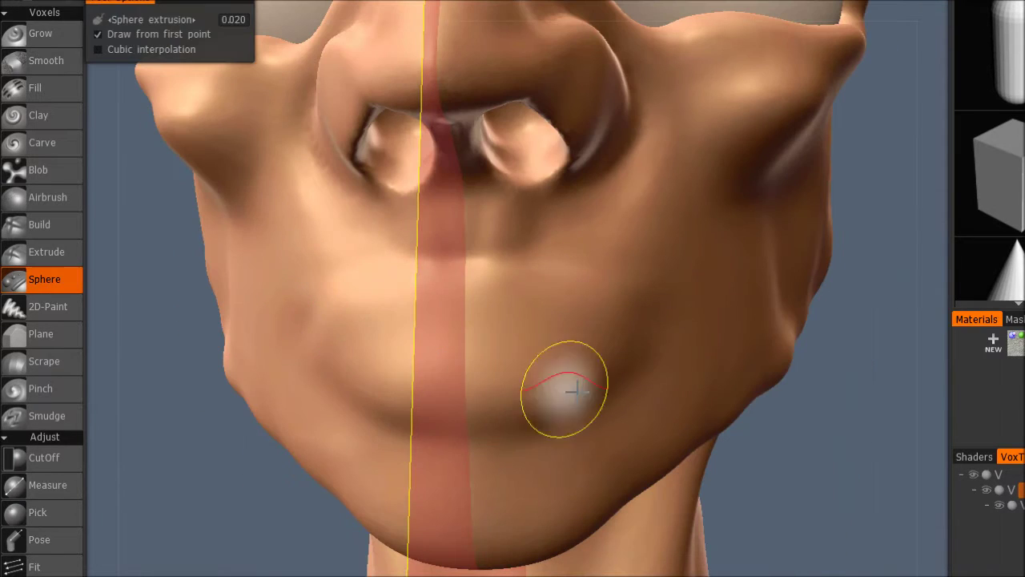
ctrl+click(469, 371)
click(568, 435)
key(ctrl+z)
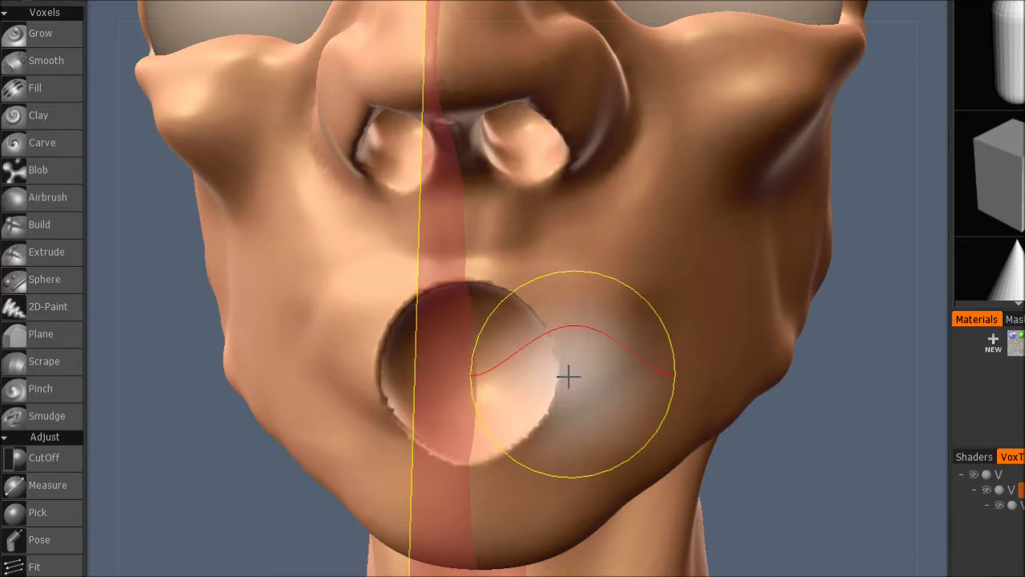
key(ctrl+z)
key(s)
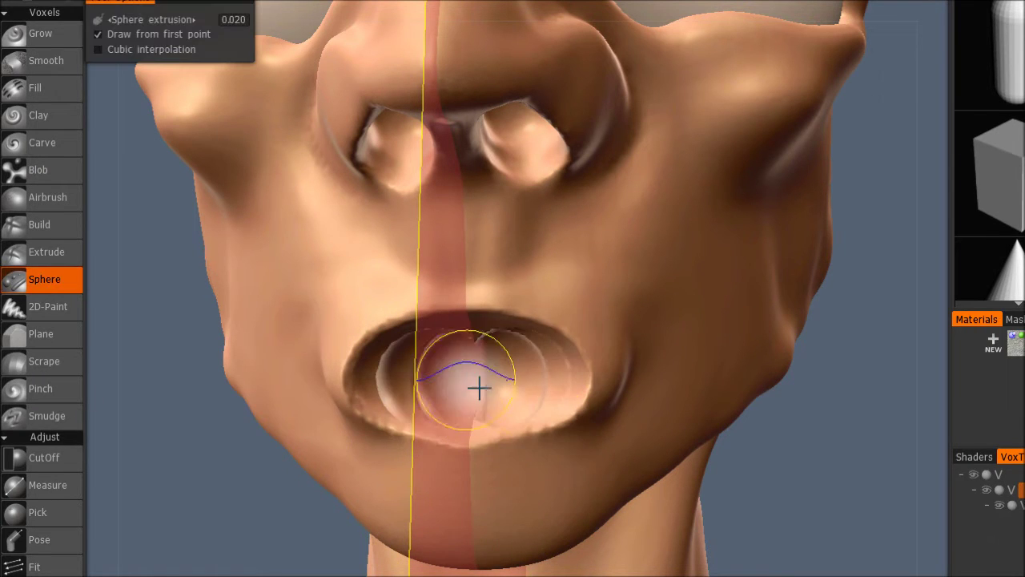
click(474, 419)
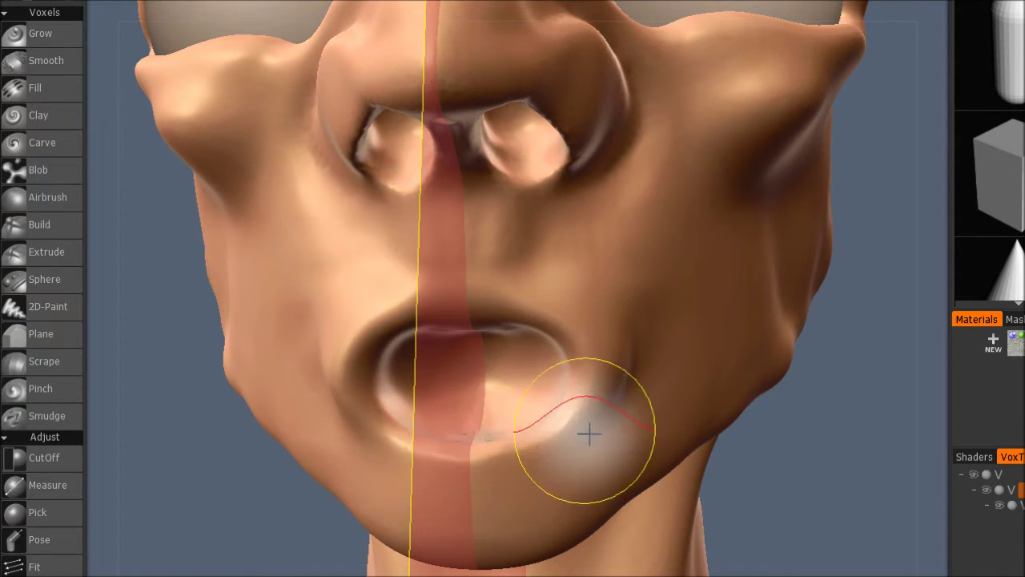
click(520, 435)
Build up rolled lower and upper lips around the mouth cavity and blend them into the face.
mouse_move(586, 393)
alt+mouse_down()
mouse_move(860, 390)
mouse_move(575, 461)
alt+mouse_up()
key(space)
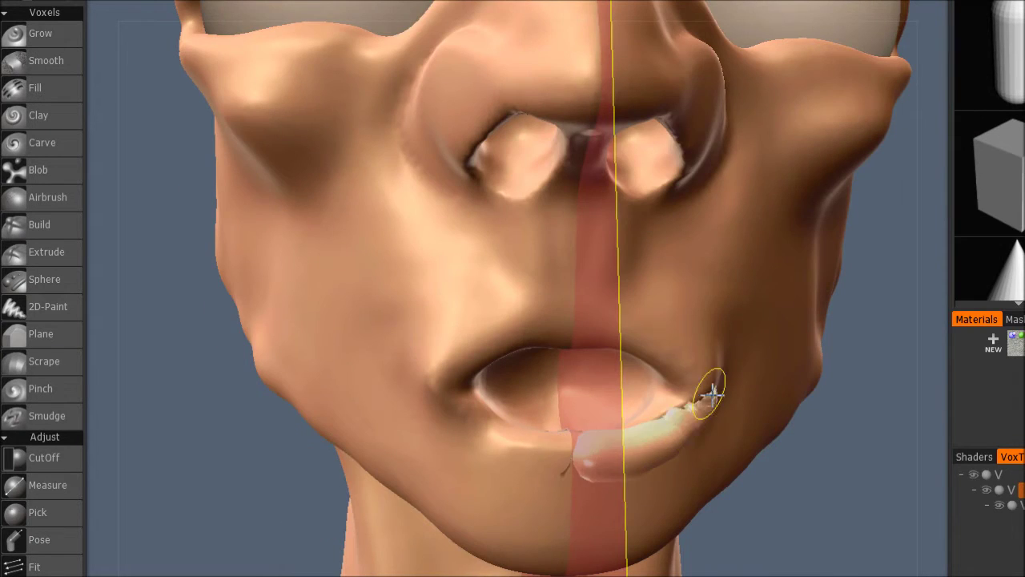
mouse_move(713, 392)
alt+mouse_down()
mouse_move(474, 464)
mouse_move(591, 419)
alt+mouse_up()
drag(465, 458, 549, 411)
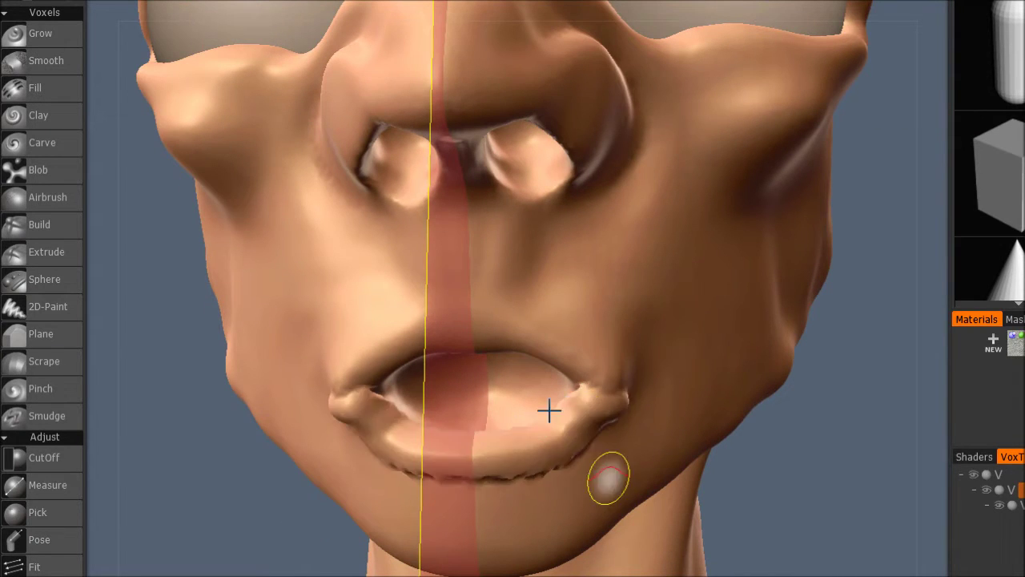
drag(550, 349, 629, 389)
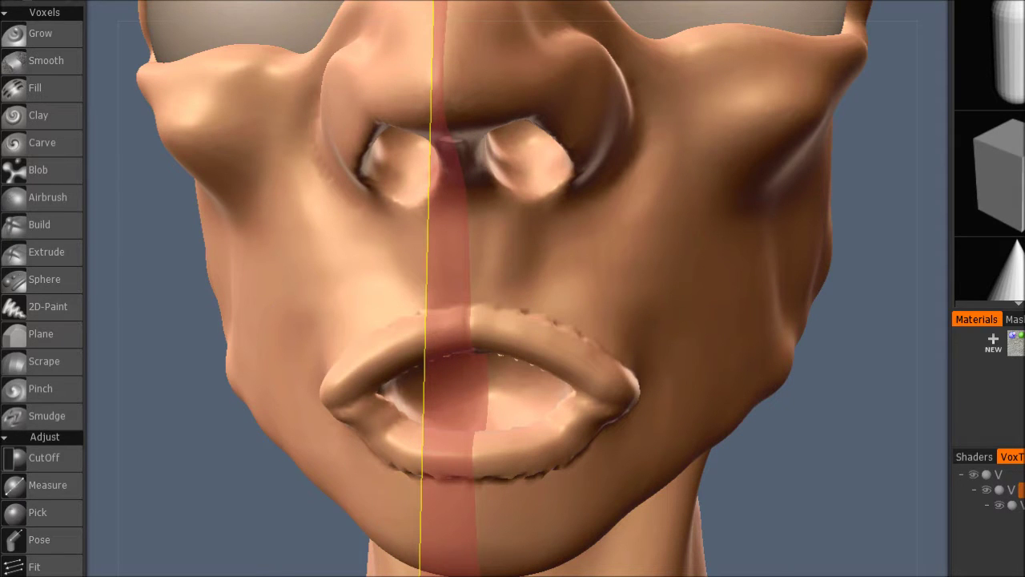
mouse_move(477, 484)
alt+mouse_down()
mouse_move(350, 550)
mouse_move(345, 523)
mouse_move(545, 448)
mouse_move(604, 346)
alt+mouse_up()
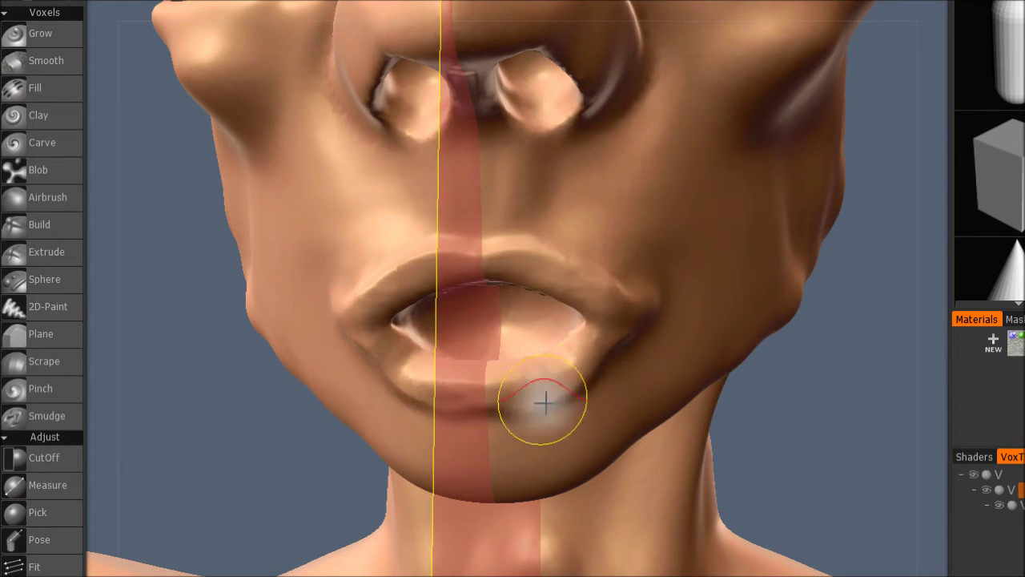
Build up the chin with the Grow brush and refine the lips and mouth corners.
key(g)
mouse_move(571, 432)
right_down()
mouse_move(556, 435)
mouse_move(568, 440)
right_up()
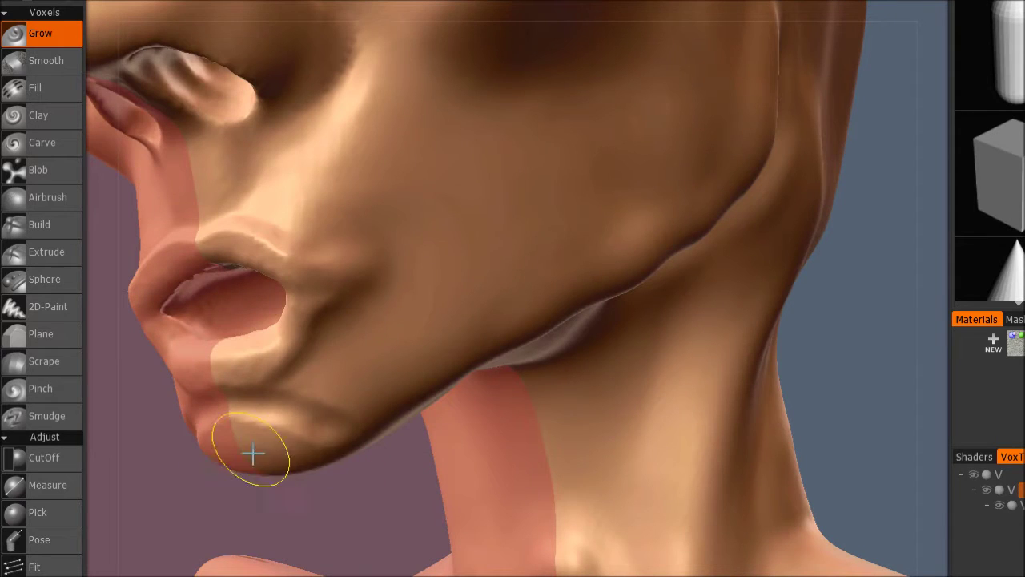
right_drag(257, 455, 245, 468)
mouse_move(245, 467)
alt+mouse_down()
mouse_move(288, 465)
mouse_move(374, 359)
mouse_move(366, 321)
alt+mouse_up()
right_drag(366, 320, 384, 283)
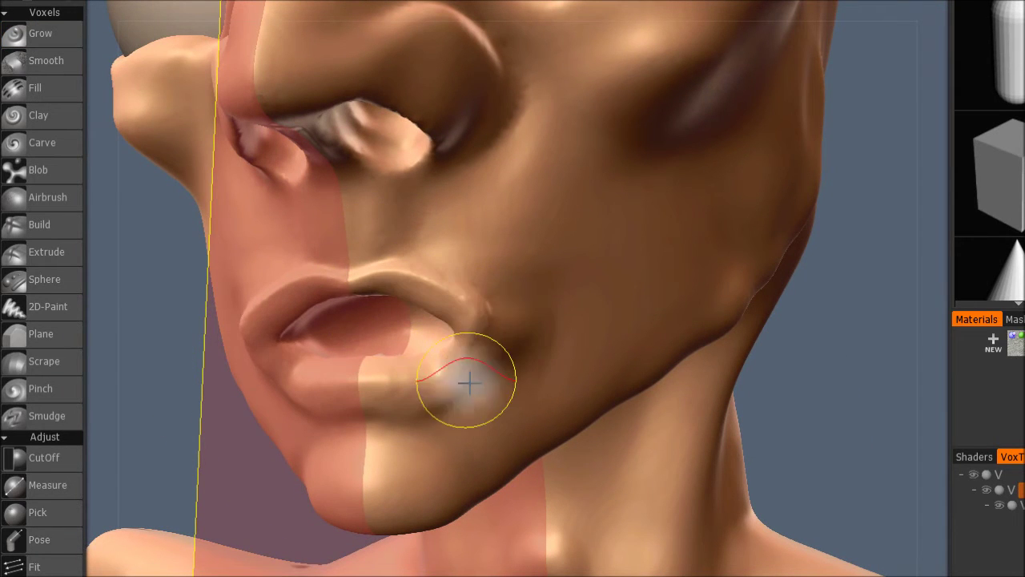
mouse_move(354, 272)
mouse_down()
mouse_move(449, 284)
mouse_move(439, 375)
mouse_up()
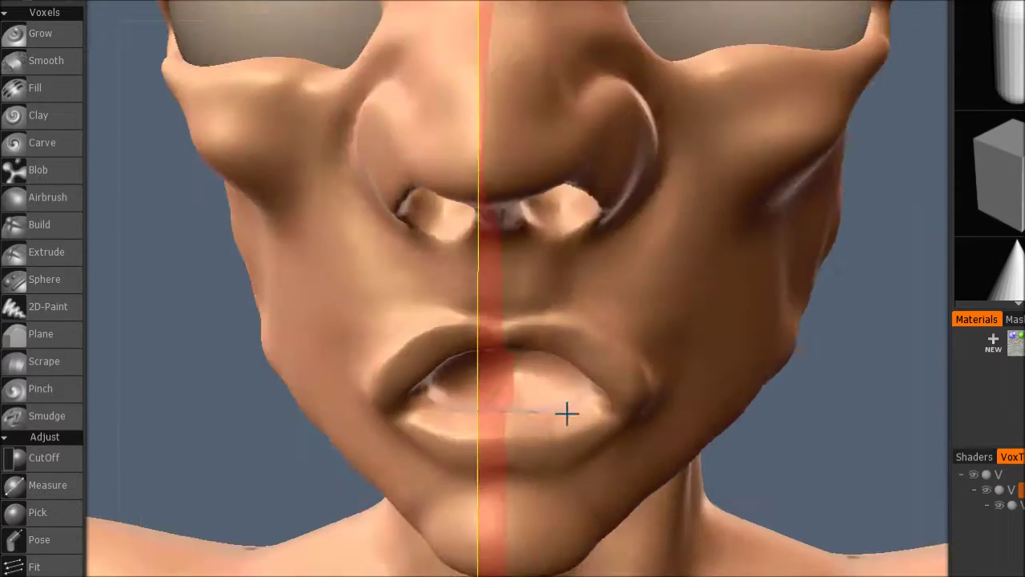
scroll(515, 345, up, 2)
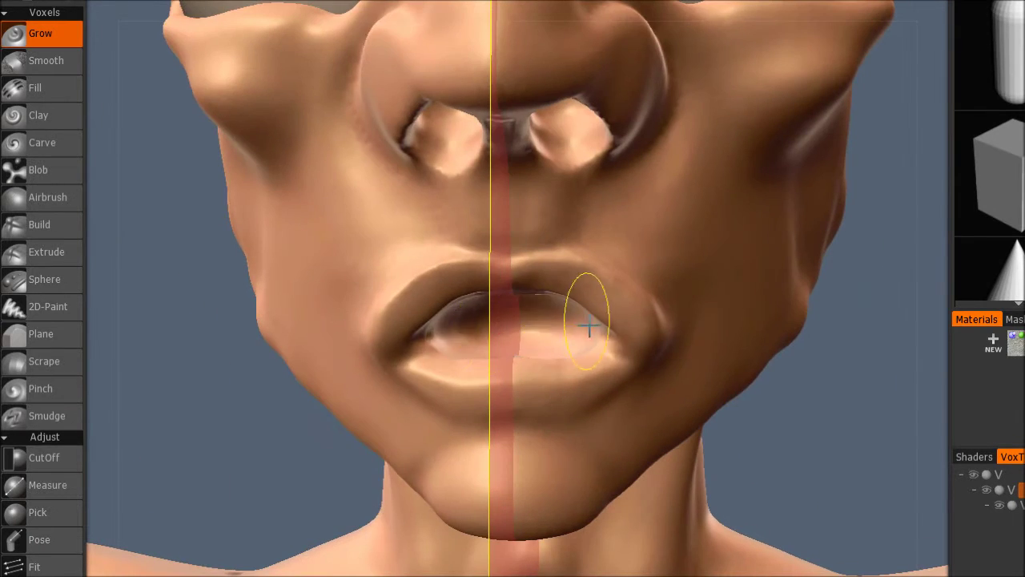
mouse_move(589, 326)
middle_down()
mouse_move(641, 451)
mouse_move(687, 458)
mouse_move(618, 100)
mouse_move(538, 446)
mouse_move(236, 318)
mouse_move(817, 419)
mouse_move(729, 286)
mouse_move(753, 336)
mouse_move(561, 419)
middle_up()
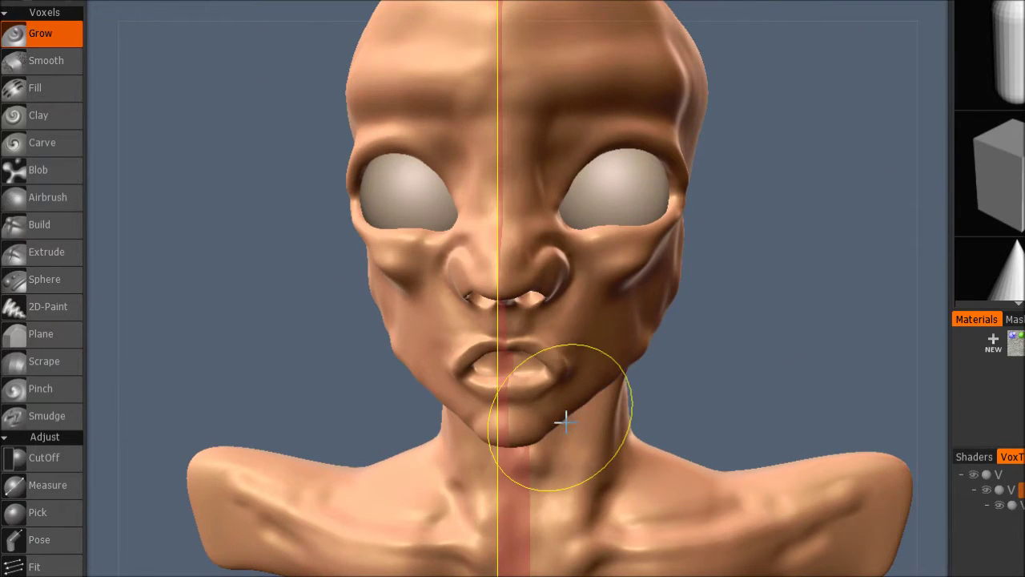
Widen the mouth and chin with the Move tool and adjust the outer eye and brow areas.
key(m)
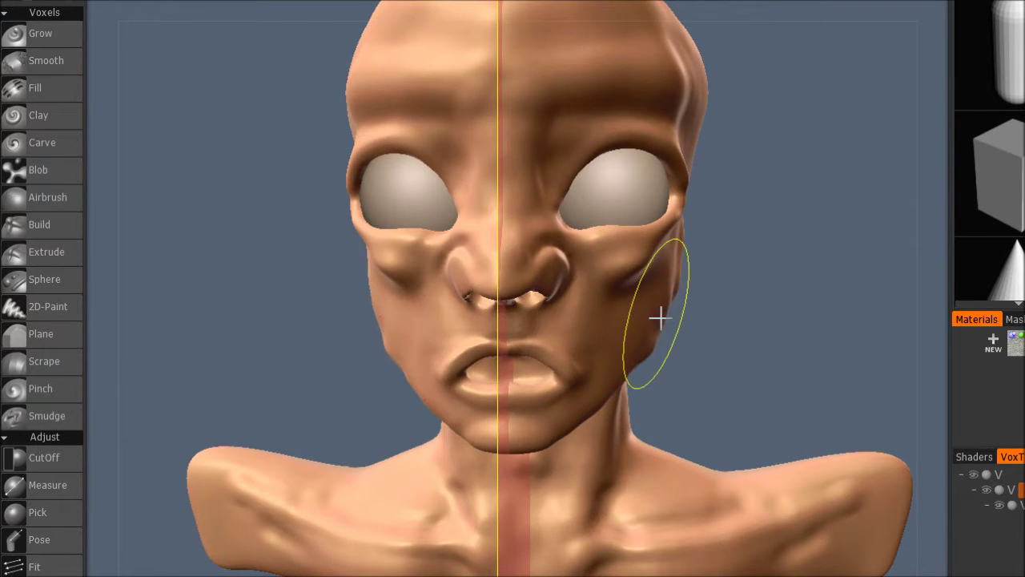
middle_drag(662, 313, 623, 319)
middle_drag(918, 455, 791, 327)
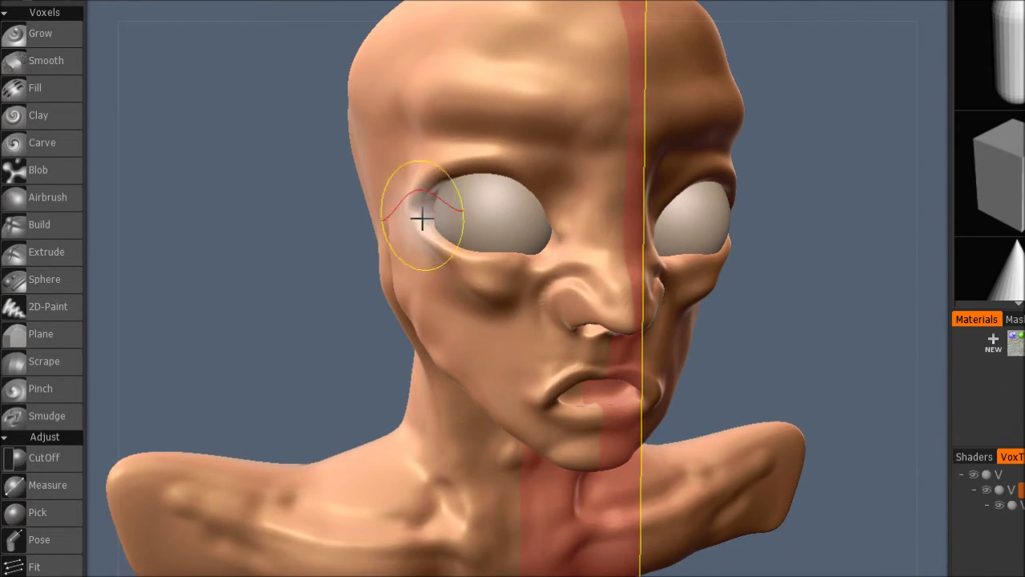
mouse_move(424, 217)
middle_down()
mouse_move(740, 350)
mouse_move(706, 317)
mouse_move(331, 226)
middle_up()
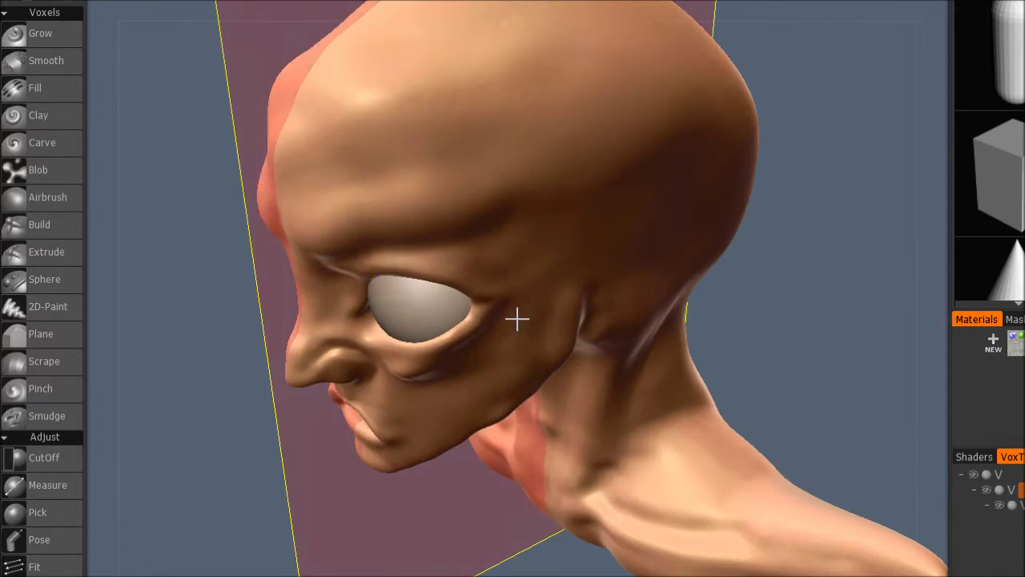
middle_drag(517, 319, 357, 276)
middle_drag(447, 263, 689, 238)
Reshape the jaw, chin and sides of the head with large Move strokes for a broader lower face.
scroll(705, 305, up, 5)
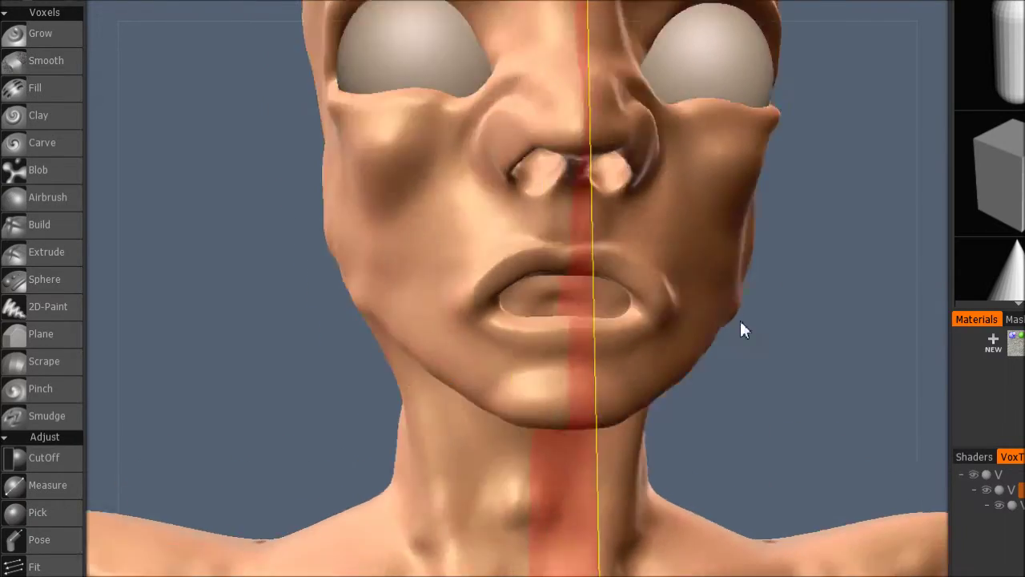
middle_drag(742, 328, 612, 204)
middle_drag(543, 503, 499, 489)
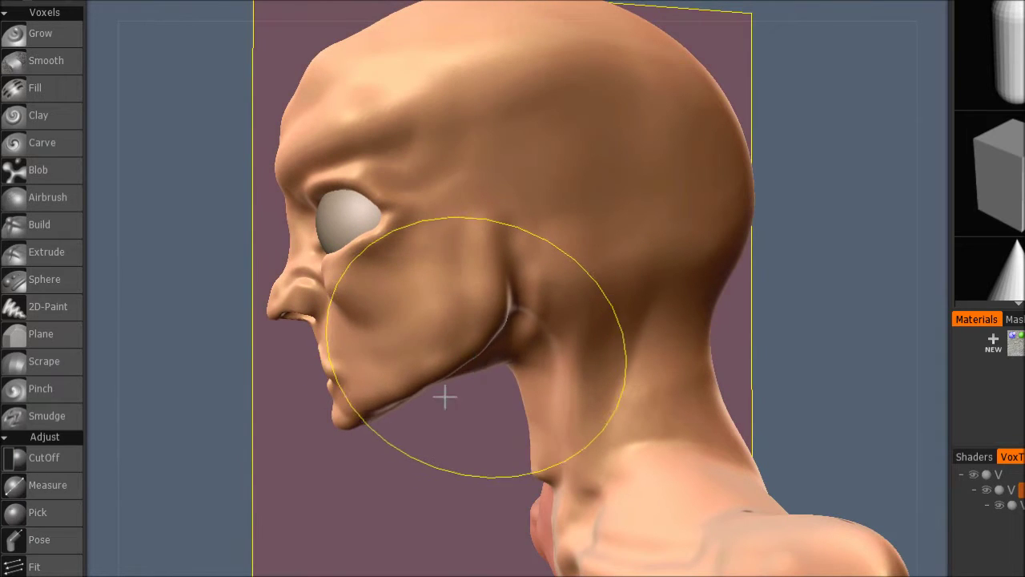
mouse_move(396, 410)
middle_down()
mouse_move(492, 339)
mouse_move(518, 389)
middle_up()
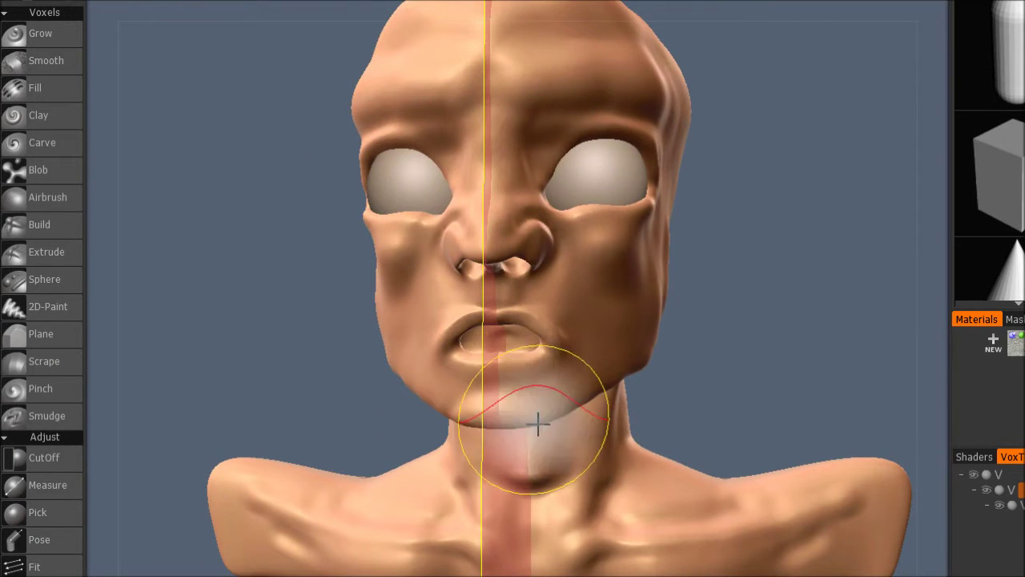
mouse_move(631, 377)
middle_down()
mouse_move(760, 259)
mouse_move(618, 350)
mouse_move(675, 115)
mouse_move(683, 152)
middle_up()
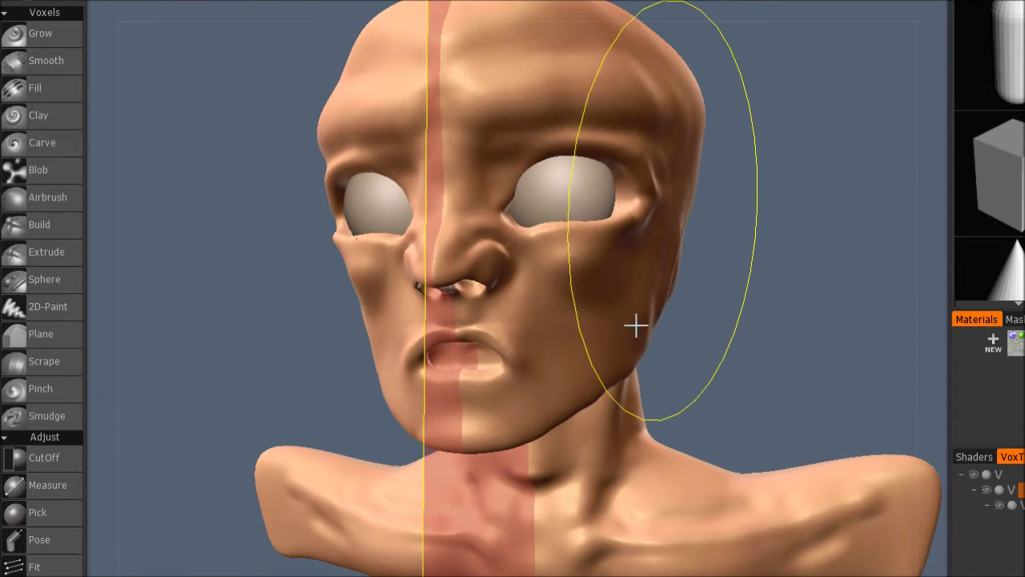
middle_drag(700, 325, 803, 402)
middle_drag(318, 407, 270, 403)
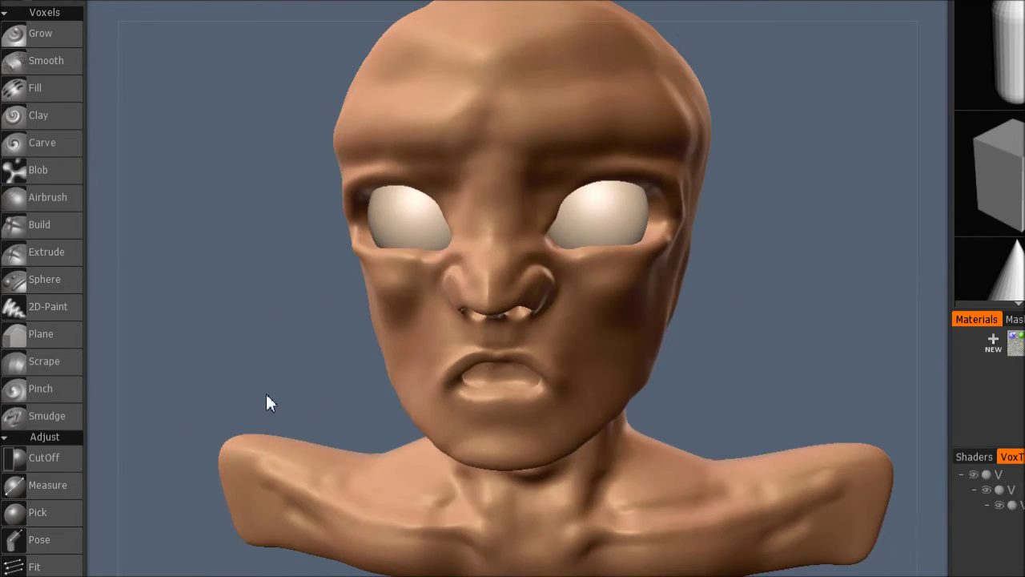
Hollow out the eye sockets with the Sphere brush and reposition the eyeballs with the transform gizmo.
click(32, 280)
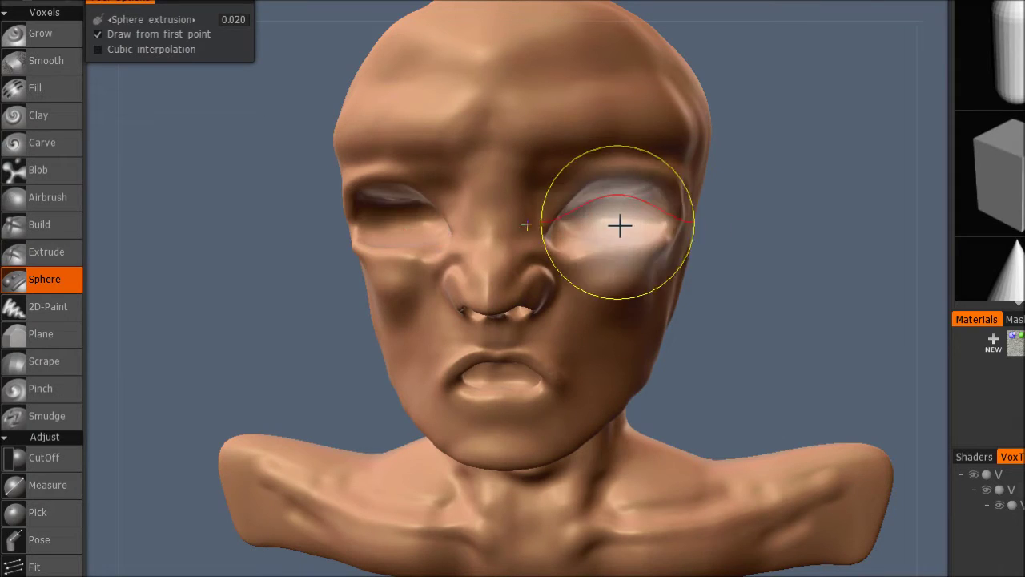
middle_drag(615, 214, 32, 560)
click(32, 561)
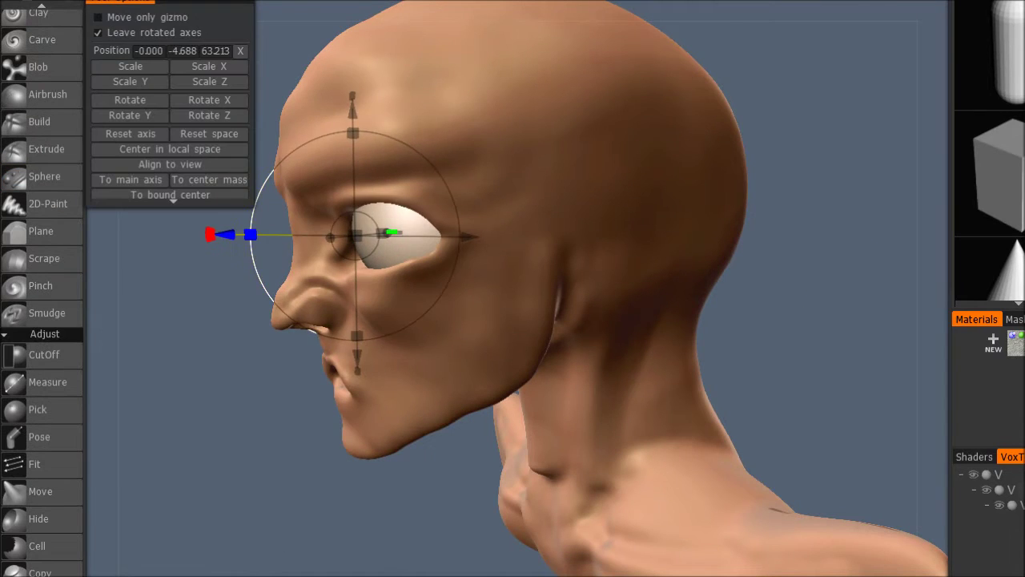
Pull the brow and eyelids over the eyeballs with the Move tool to narrow the eye openings.
click(40, 491)
middle_drag(96, 449, 642, 323)
mouse_move(491, 301)
middle_down()
mouse_move(508, 316)
mouse_move(568, 313)
middle_up()
middle_drag(597, 183, 744, 297)
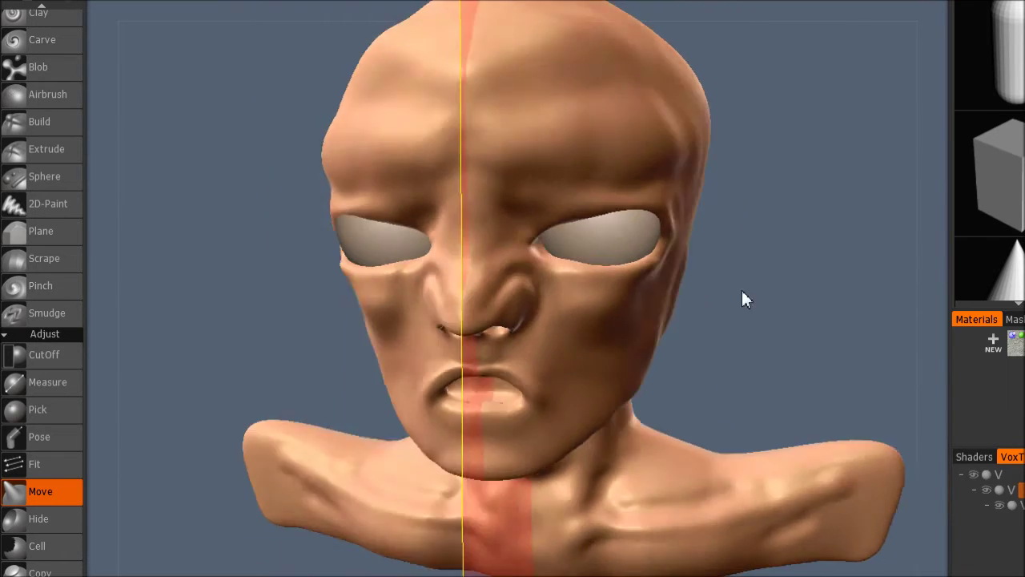
Define the upper lip's bow in surface mode, return the head to voxels and fill out the lips.
scroll(522, 446, up, 5)
click(1011, 490)
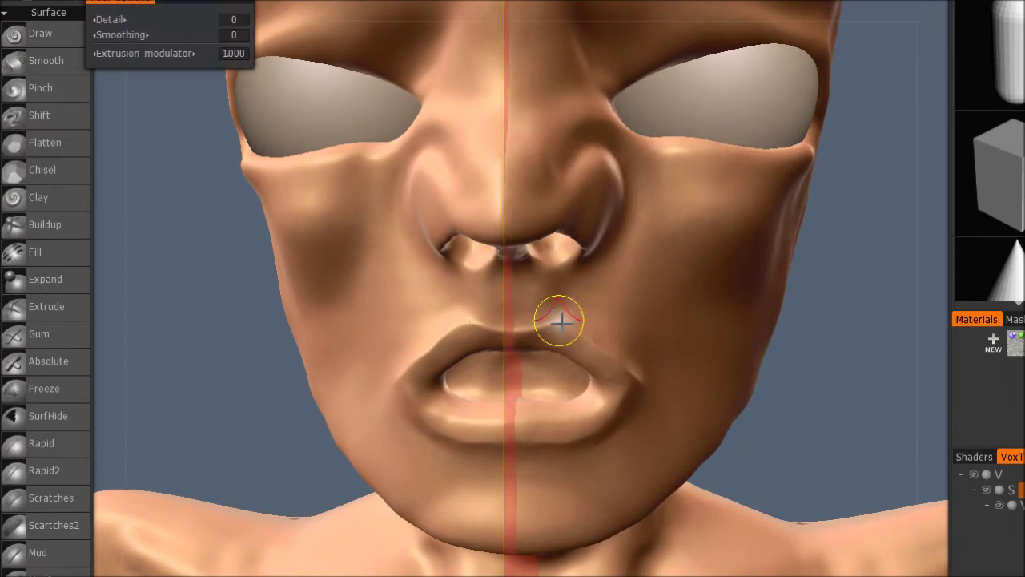
click(1011, 489)
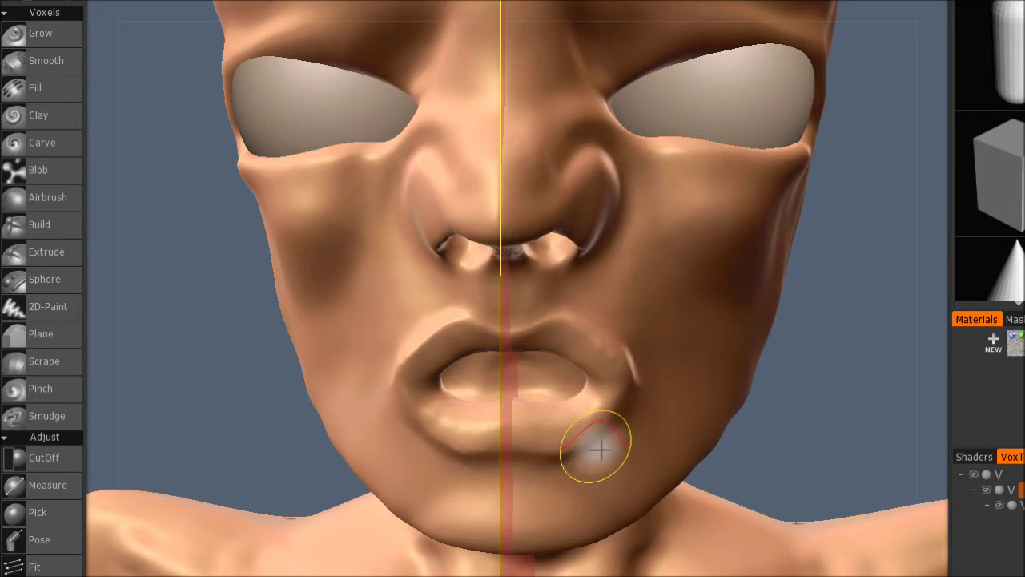
alt+drag(600, 451, 407, 378)
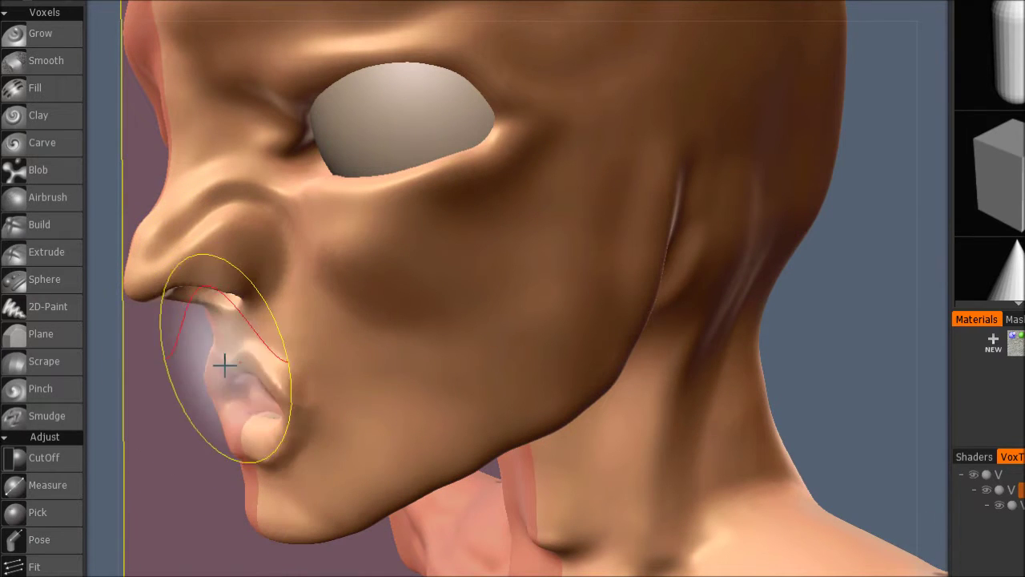
Sculpt folds beside the mouth with Grow and carve creases running down from the nose wings.
mouse_move(222, 295)
alt+mouse_down()
mouse_move(279, 334)
mouse_move(417, 260)
mouse_move(472, 275)
mouse_move(698, 284)
mouse_move(662, 330)
mouse_move(406, 409)
mouse_move(584, 366)
alt+mouse_up()
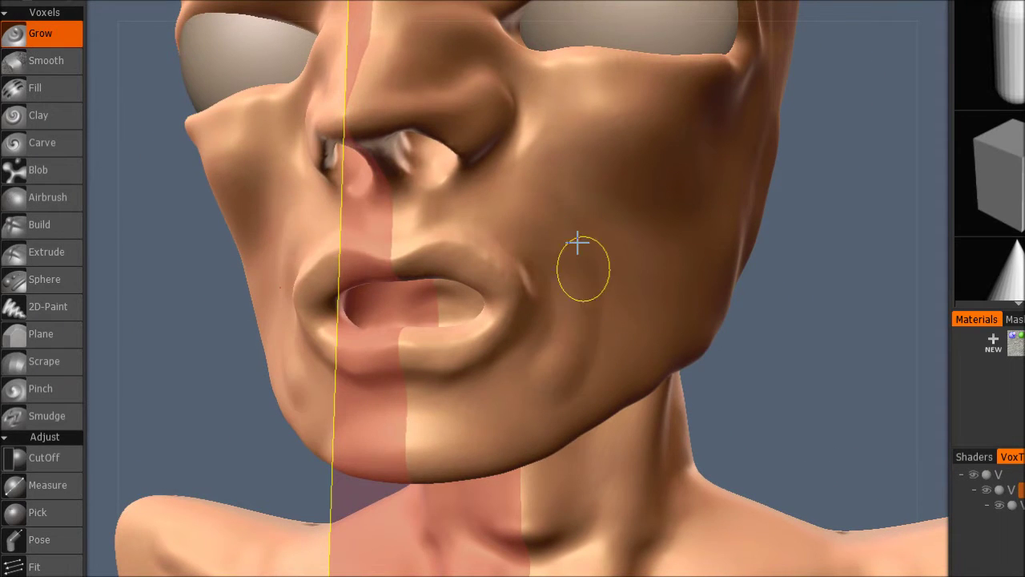
alt+drag(579, 242, 535, 141)
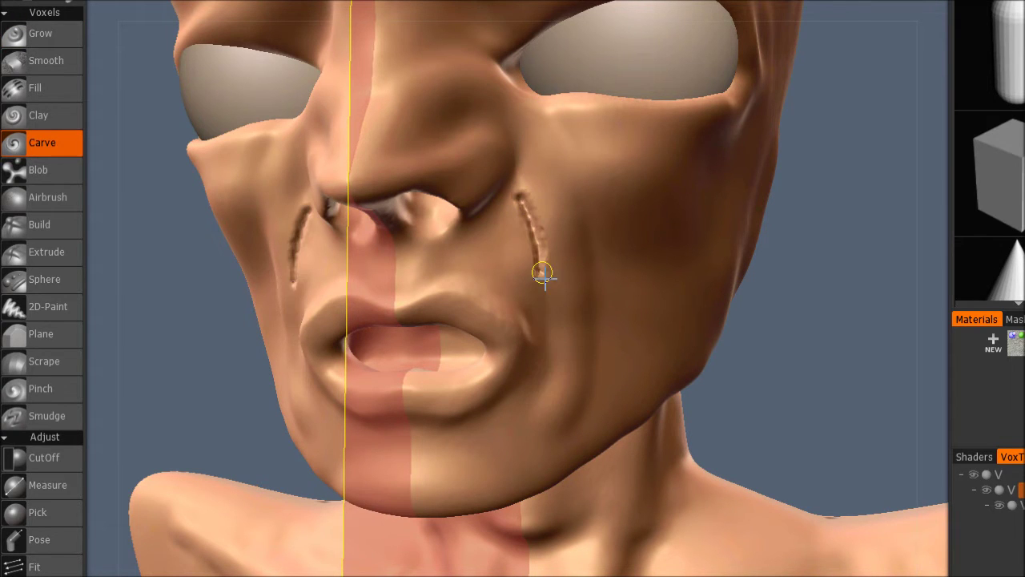
alt+drag(654, 292, 419, 137)
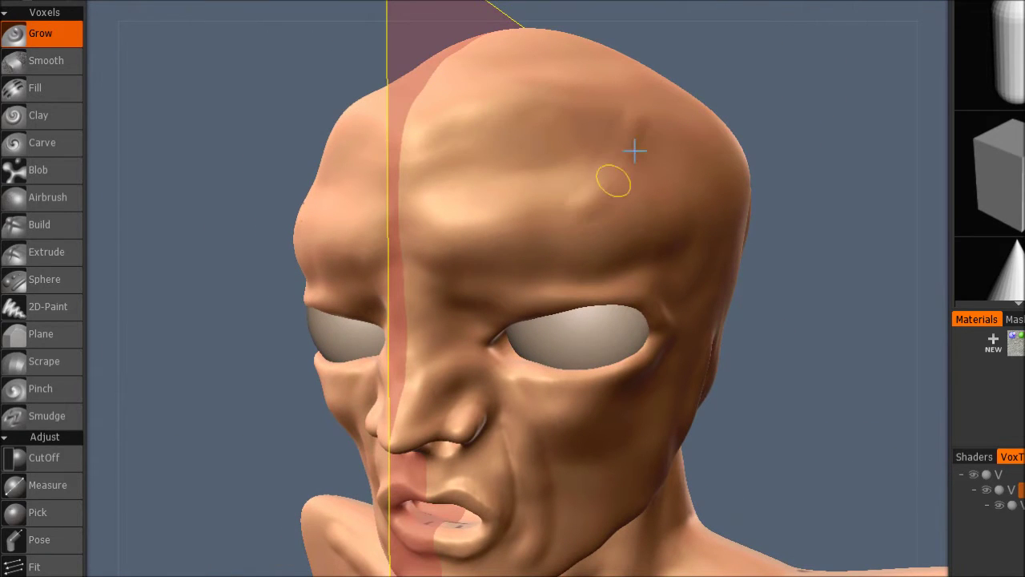
Raise a ridge across the temple and add uneven bumps to the forehead and brow.
alt+drag(735, 201, 707, 94)
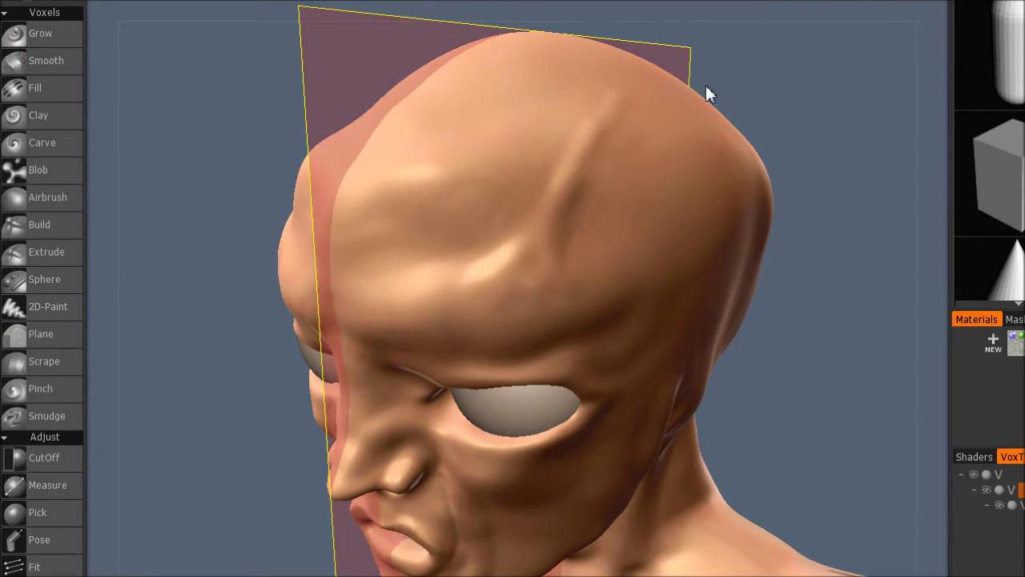
alt+drag(475, 282, 390, 133)
right_drag(390, 133, 600, 203)
mouse_move(600, 203)
alt+mouse_down()
mouse_move(651, 368)
mouse_move(716, 432)
mouse_move(512, 445)
mouse_move(554, 408)
mouse_move(455, 479)
alt+mouse_up()
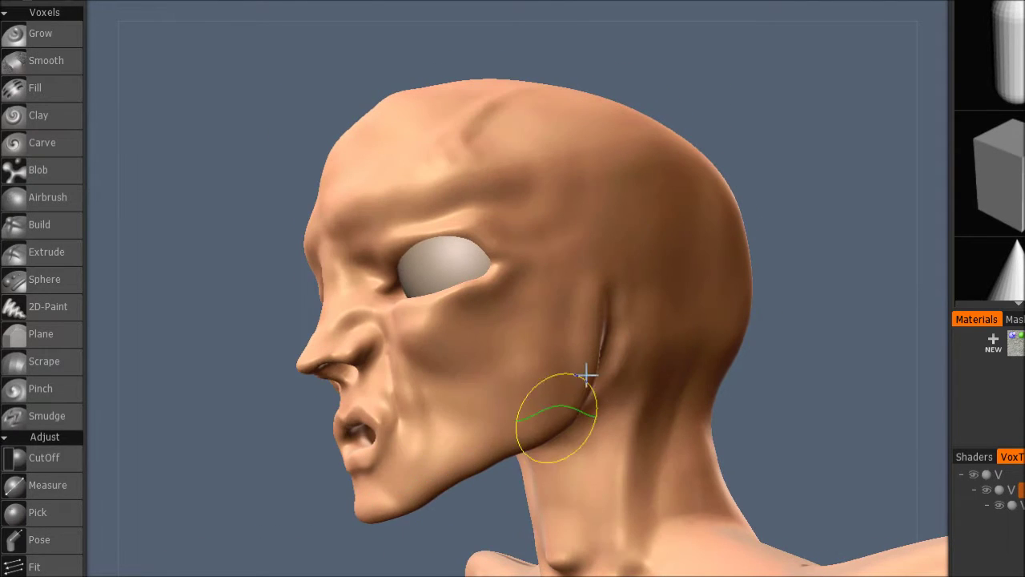
Build the ear's outer rim as a ring on the side of the head with Grow and curl its front end inward.
alt+drag(587, 375, 520, 324)
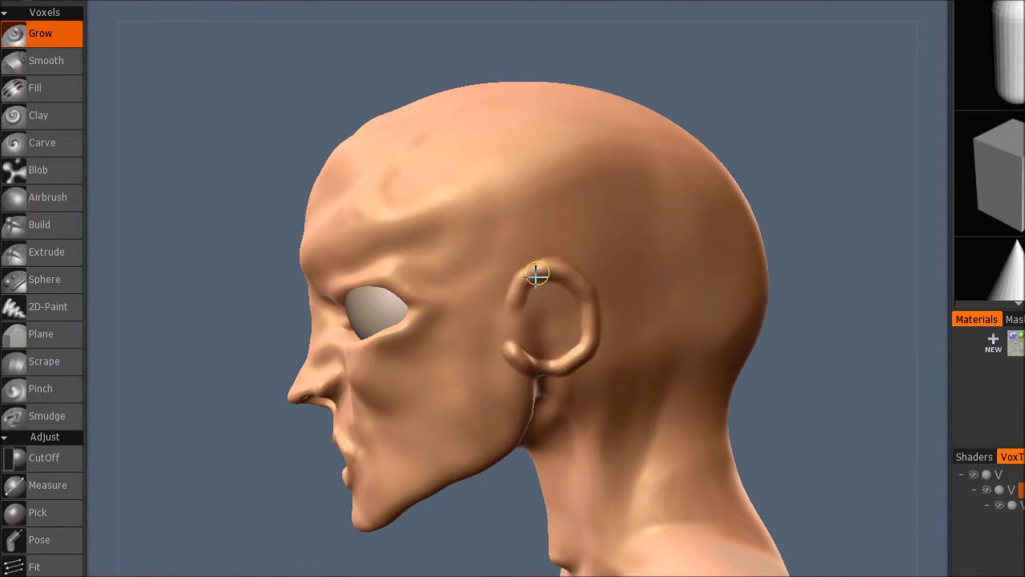
scroll(645, 332, up, 6)
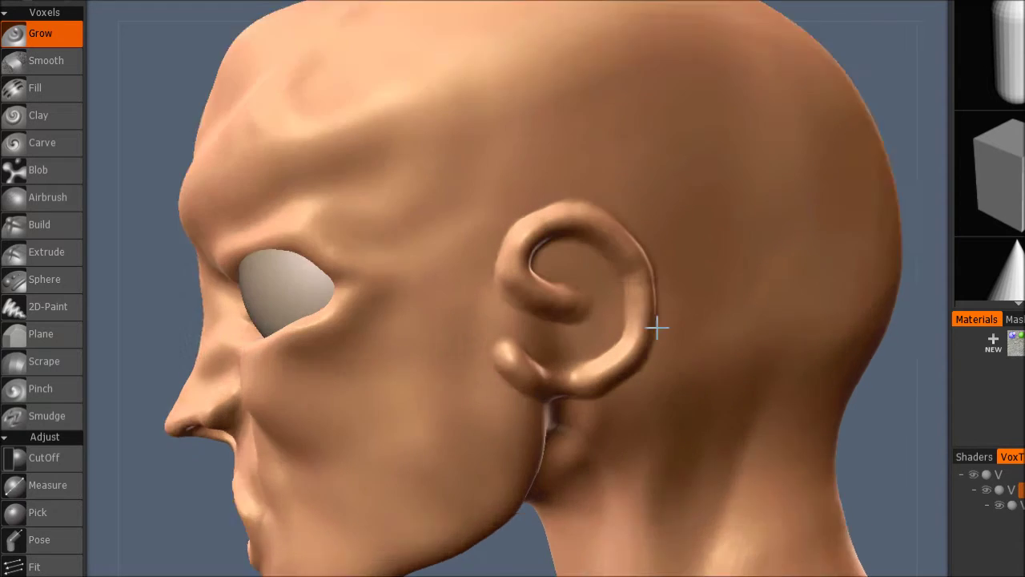
key(ctrl+z)
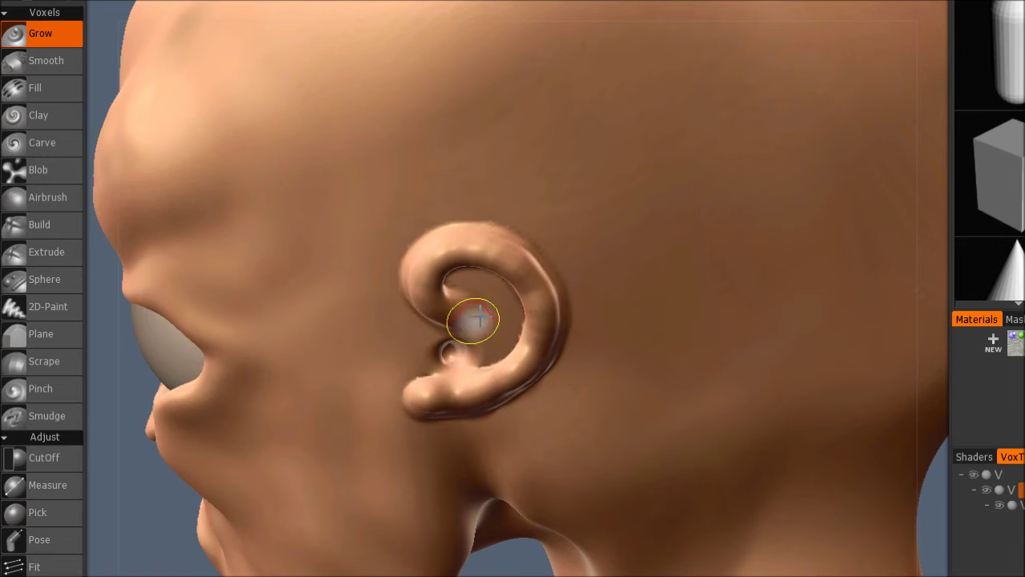
Thicken the ear's rim outward from the skull and sculpt the inner folds, the ear canal hollow and the tragus.
right_drag(477, 343, 324, 357)
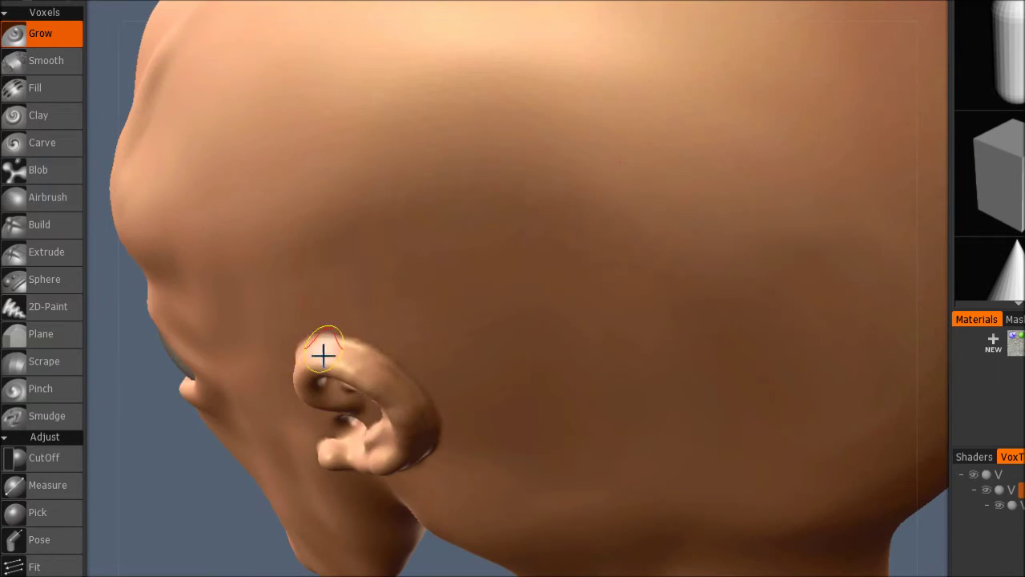
right_drag(421, 435, 324, 262)
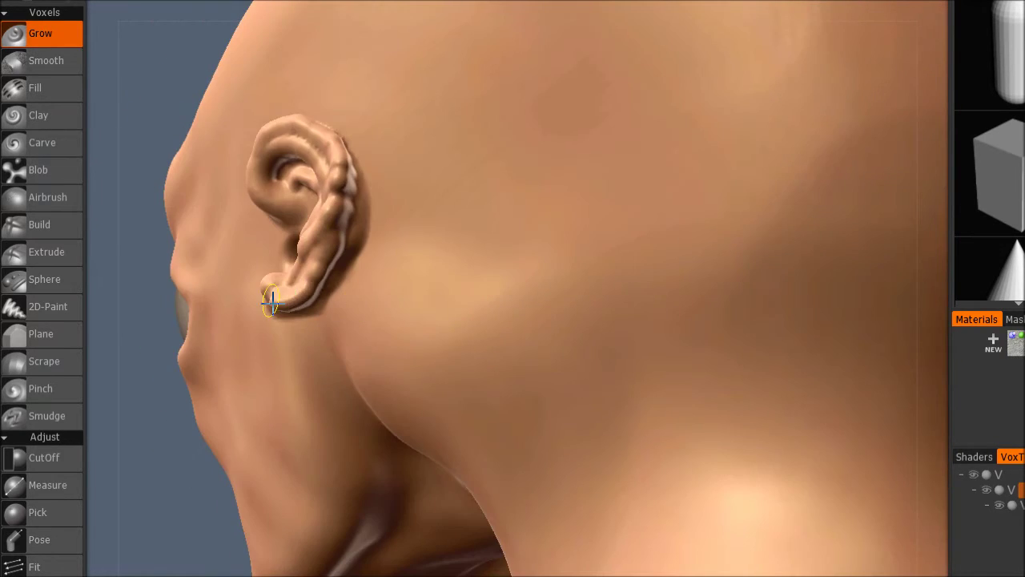
right_drag(344, 180, 345, 264)
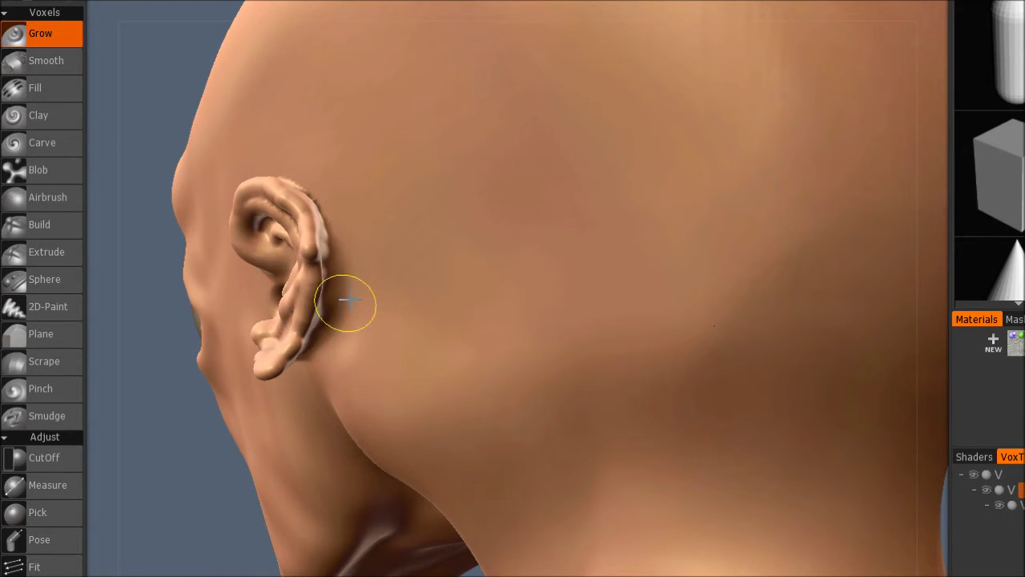
right_drag(346, 301, 586, 308)
mouse_move(661, 418)
right_down()
mouse_move(460, 350)
mouse_move(459, 396)
right_up()
scroll(344, 388, up, 3)
mouse_move(366, 361)
right_down()
mouse_move(401, 393)
mouse_move(409, 377)
right_up()
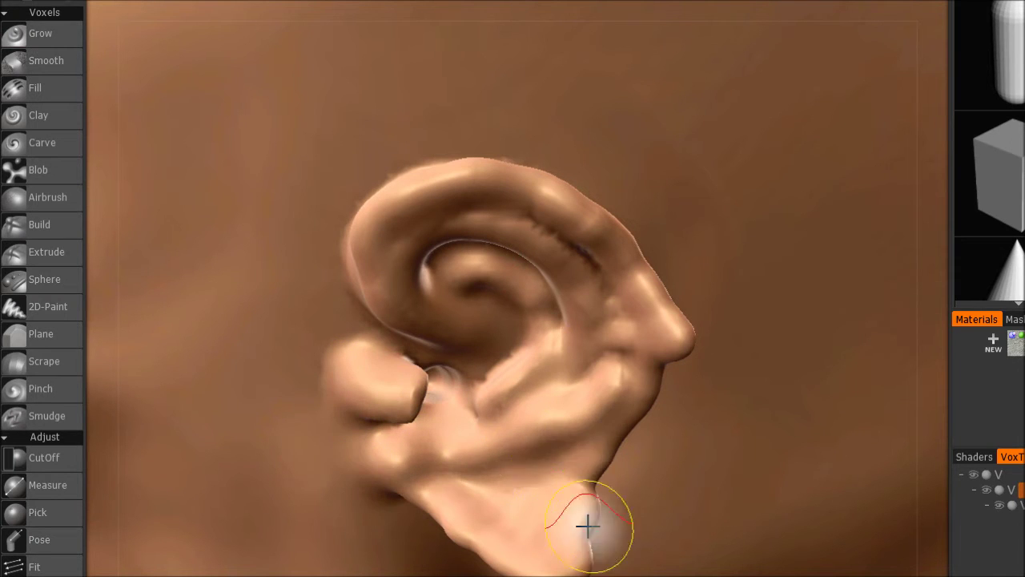
Pull the ear's lower edge down into a lobe and reshape the rim into an elongated, rounded ear.
right_drag(591, 529, 496, 552)
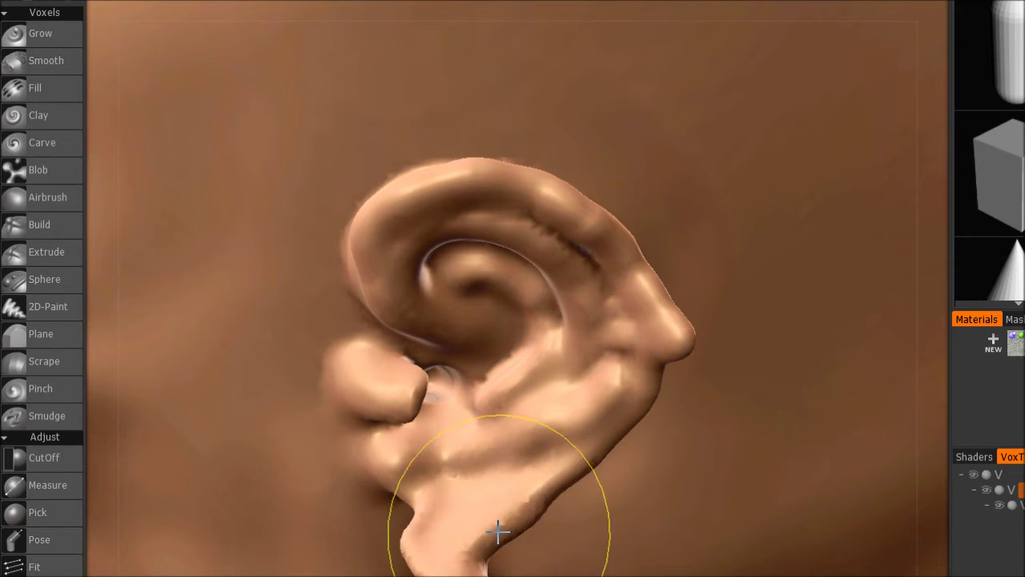
middle_drag(497, 534, 678, 243)
scroll(713, 256, up, 5)
scroll(597, 337, down, 4)
scroll(597, 337, down, 4)
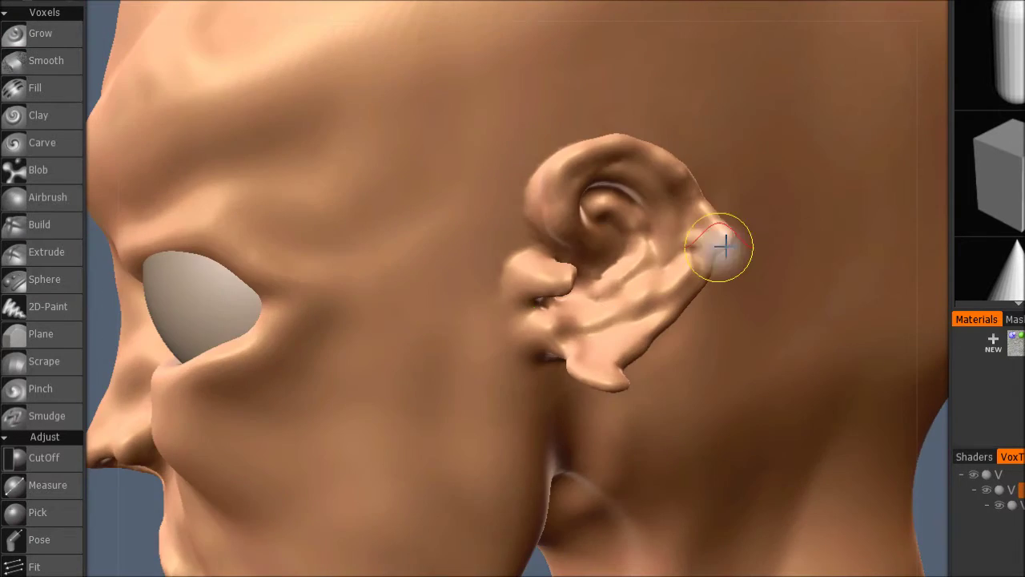
scroll(645, 184, down, 5)
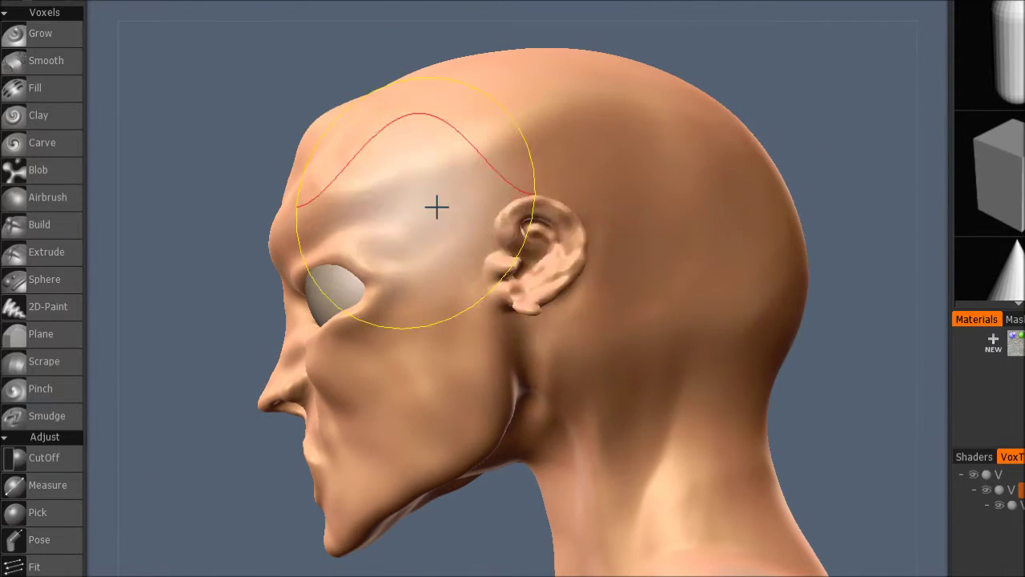
mouse_move(565, 293)
alt+mouse_down()
mouse_move(590, 360)
mouse_move(203, 418)
mouse_move(344, 480)
mouse_move(481, 449)
alt+mouse_up()
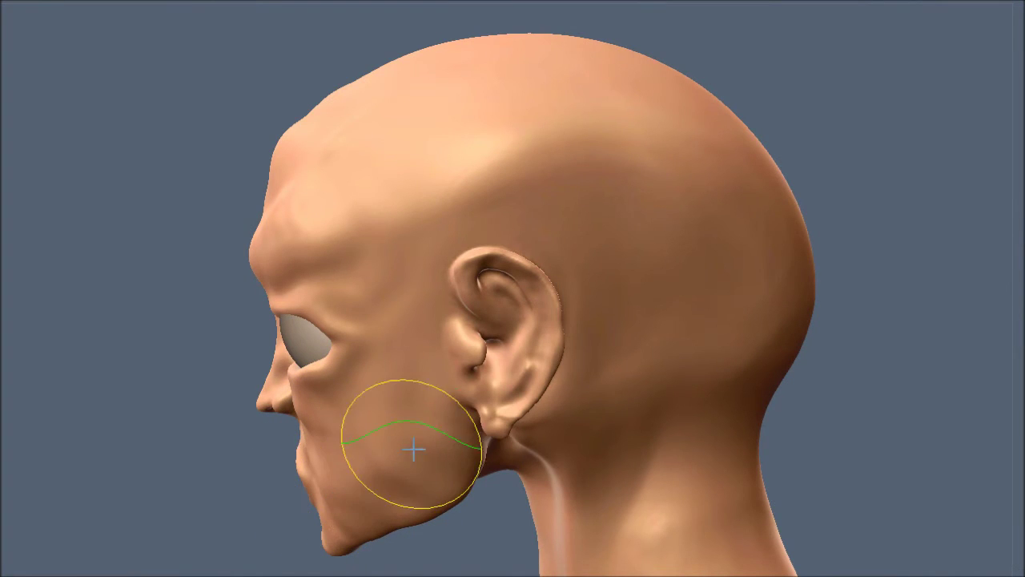
Smooth the folds beside the nose and mouth and fill out the cheeks into softer, rounder forms.
mouse_move(343, 493)
right_down()
mouse_move(259, 451)
mouse_move(531, 549)
right_up()
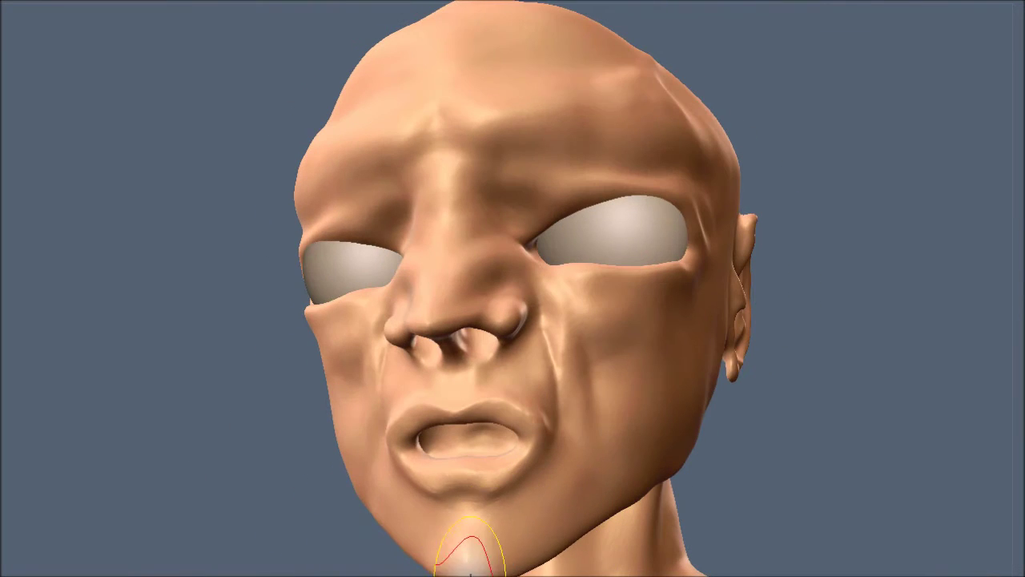
mouse_move(473, 569)
right_down()
mouse_move(458, 523)
mouse_move(508, 384)
right_up()
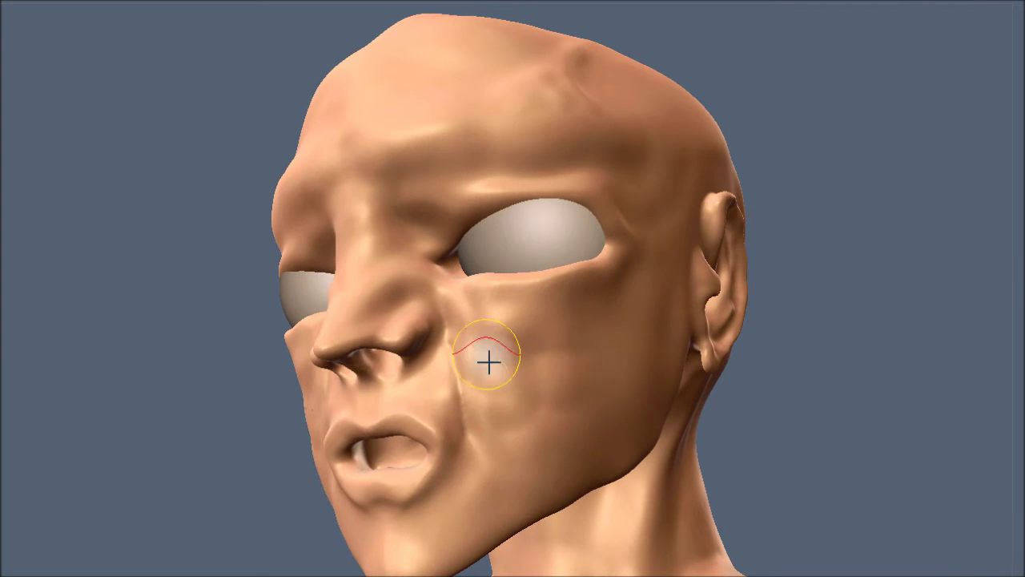
drag(489, 363, 545, 349)
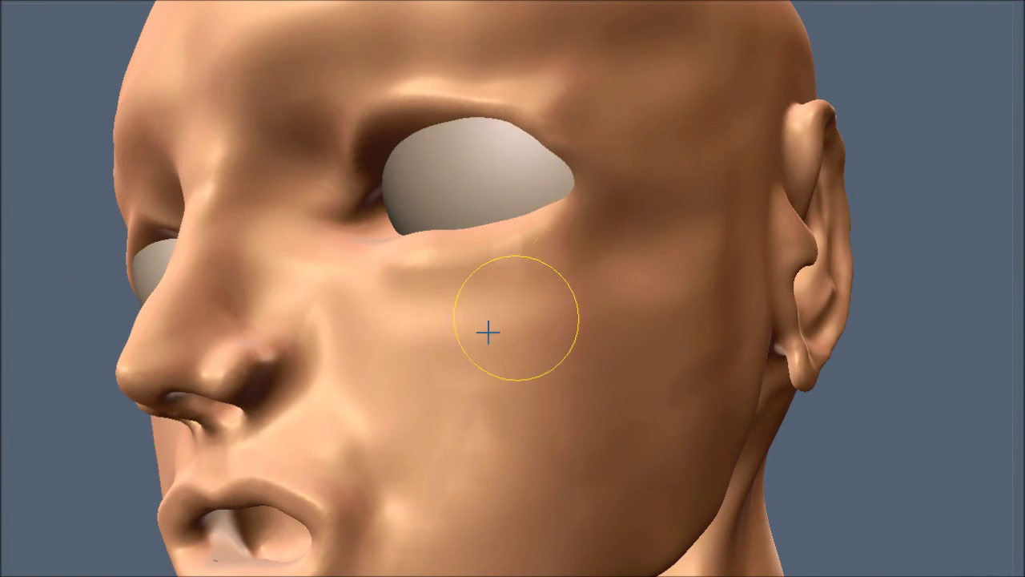
right_drag(471, 403, 525, 500)
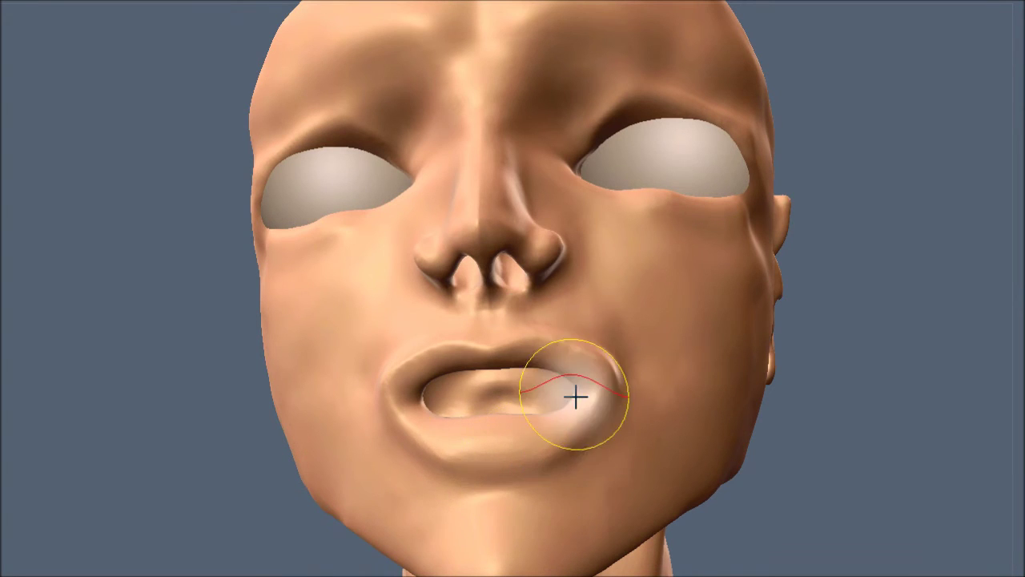
Define the lip contours by raising an edge along the upper lip and carving a line beneath the lower lip.
scroll(572, 396, up, 3)
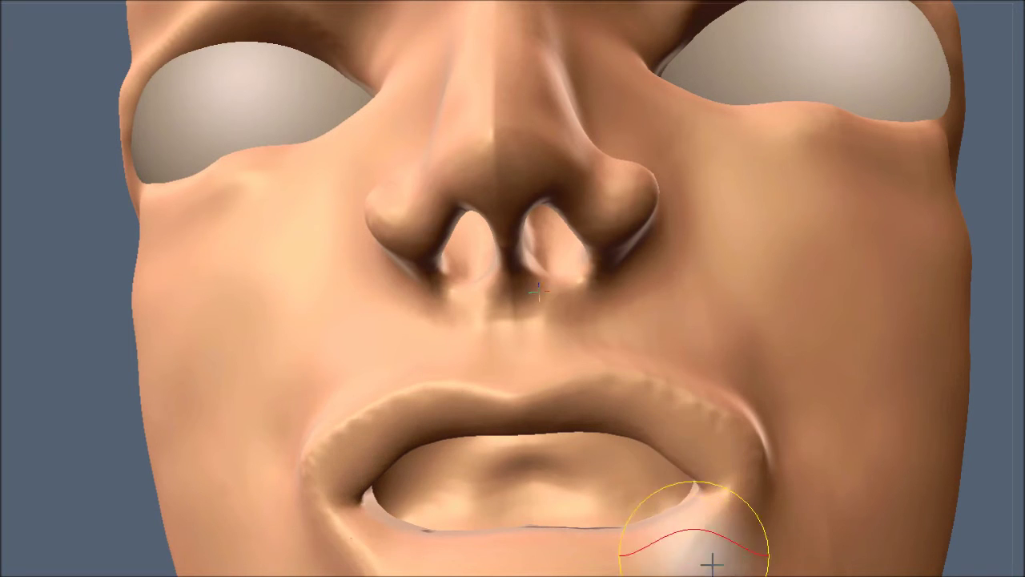
right_drag(554, 441, 572, 483)
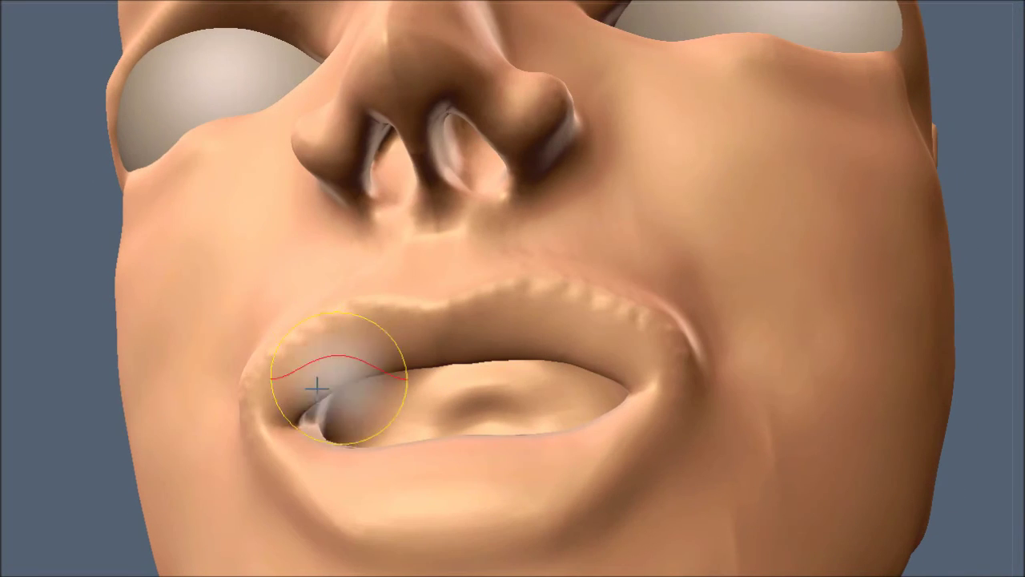
mouse_move(401, 336)
mouse_down()
mouse_move(508, 330)
mouse_move(380, 339)
mouse_move(492, 408)
mouse_move(556, 419)
mouse_move(510, 330)
mouse_move(644, 443)
mouse_up()
mouse_move(543, 371)
mouse_down()
mouse_move(488, 336)
mouse_move(382, 327)
mouse_move(495, 342)
mouse_up()
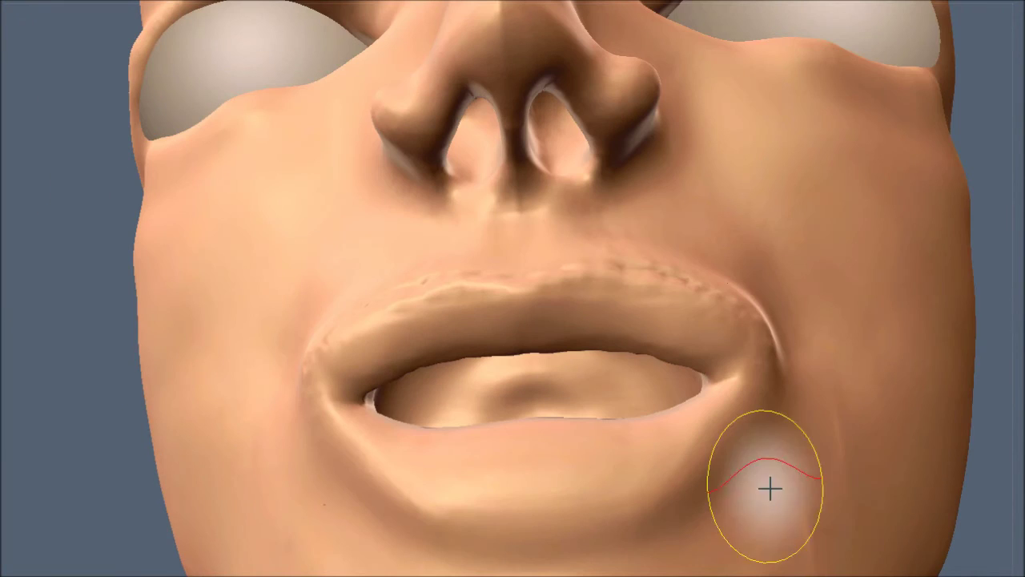
drag(434, 469, 461, 443)
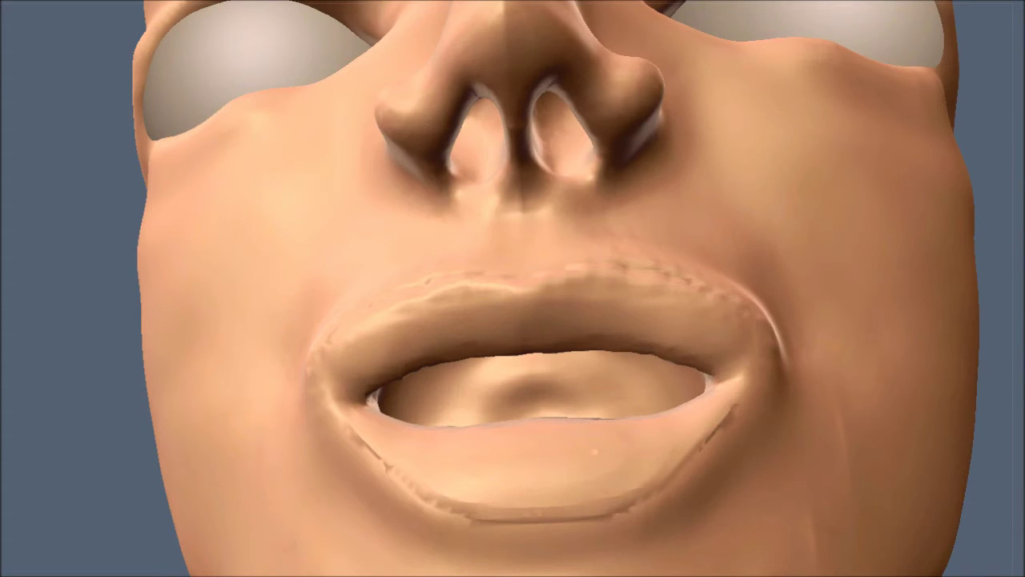
mouse_move(569, 536)
mouse_down()
mouse_move(716, 453)
mouse_move(586, 278)
mouse_move(733, 316)
mouse_move(762, 349)
mouse_move(591, 277)
mouse_move(869, 556)
mouse_up()
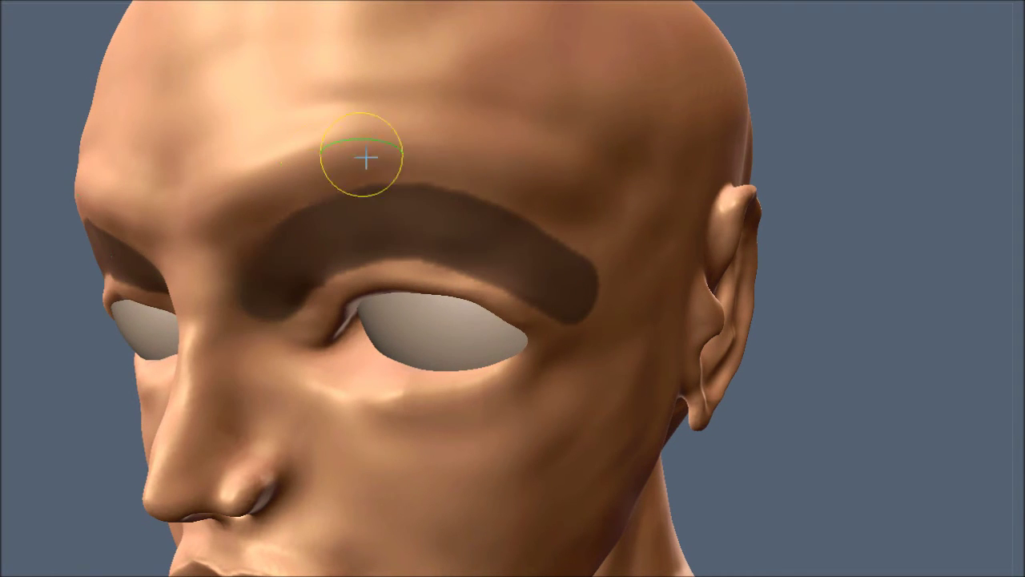
Undo the last brow change and even out the forehead and brow ridges into smooth surfaces.
key(ctrl+z)
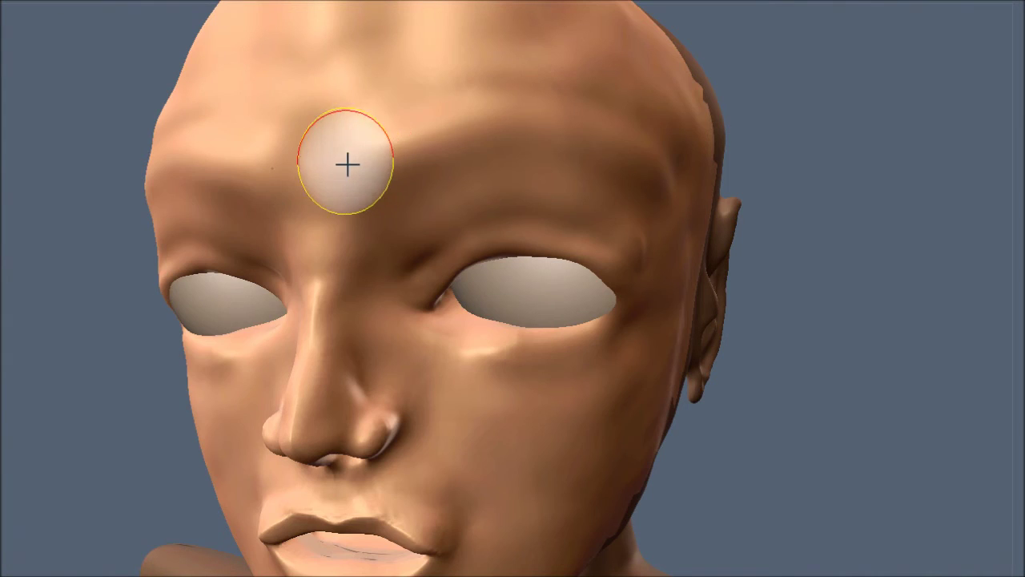
middle_drag(622, 144, 510, 186)
key(alt+m)
key(KP_1)
mouse_move(265, 212)
mouse_down()
mouse_move(542, 169)
mouse_move(402, 122)
mouse_up()
middle_drag(669, 192, 537, 255)
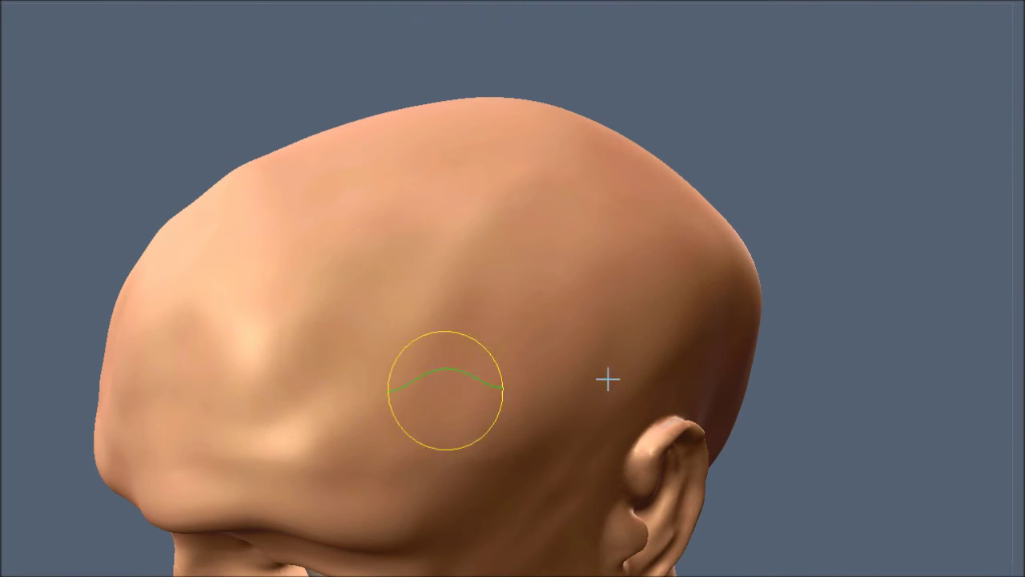
Smooth the side of the skull and the temple between the eye and the ear.
middle_drag(608, 380, 528, 284)
middle_drag(356, 307, 348, 275)
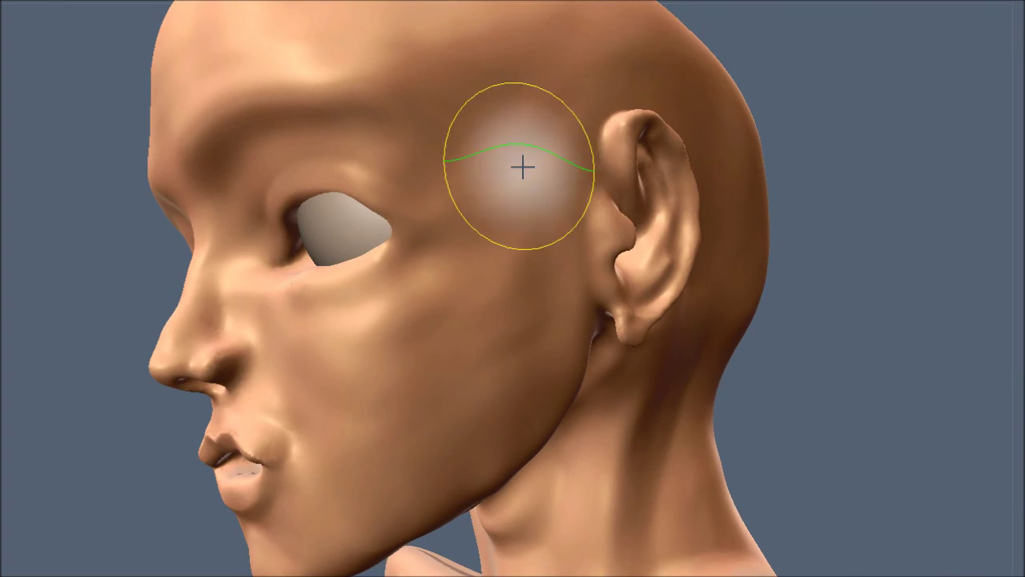
drag(424, 77, 227, 488)
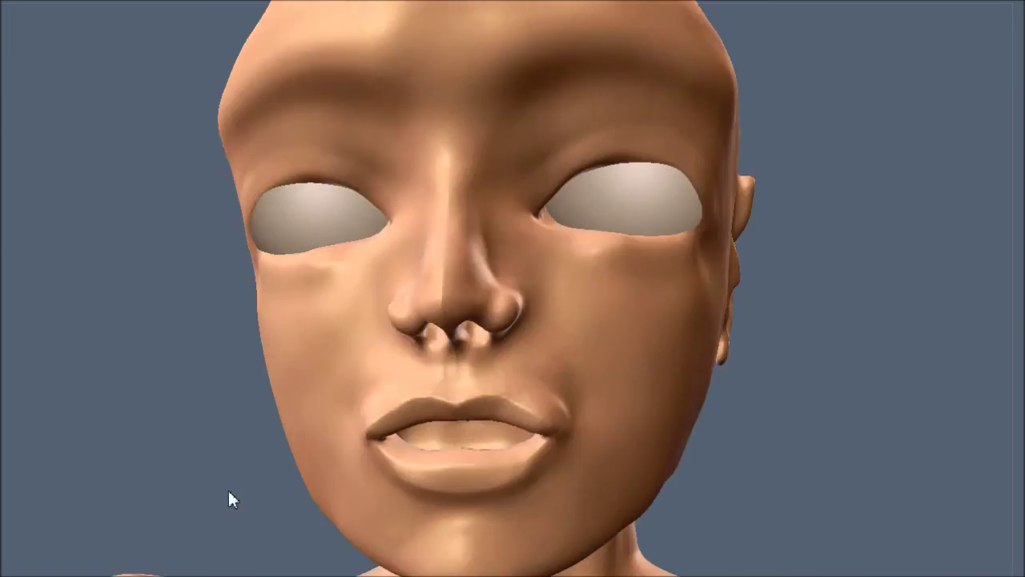
Sculpt bags under the eyes and creases running from beside the nose down across the cheeks.
scroll(609, 330, up, 3)
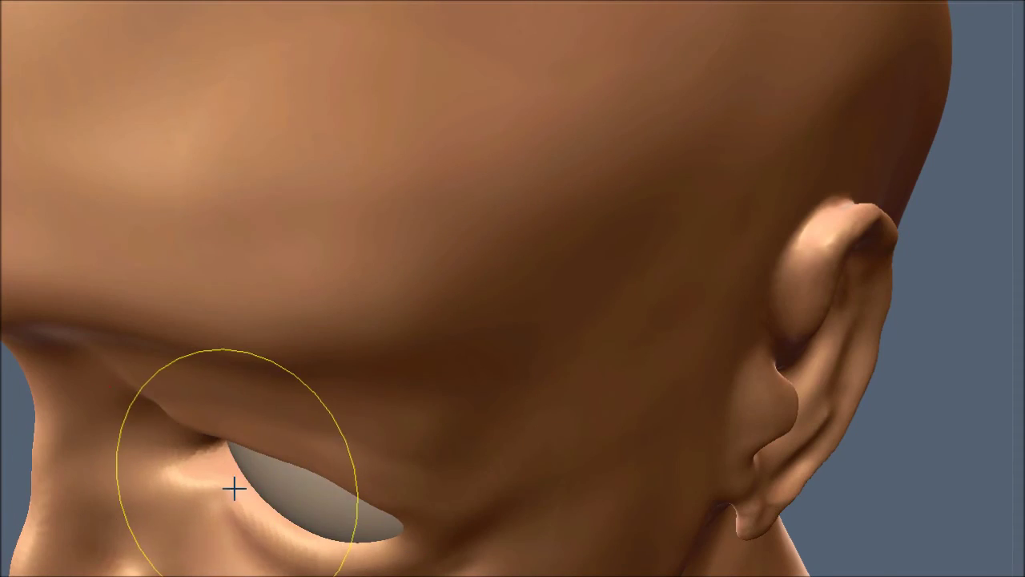
drag(233, 487, 507, 435)
scroll(507, 435, down, 5)
mouse_move(632, 431)
mouse_down()
mouse_move(435, 412)
mouse_move(572, 371)
mouse_move(552, 571)
mouse_up()
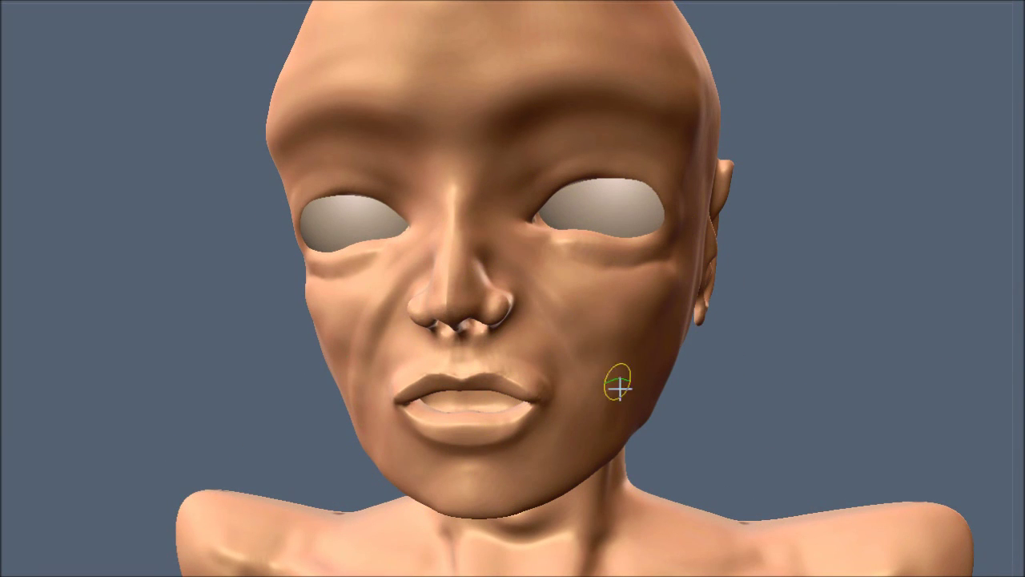
mouse_move(619, 388)
mouse_down()
mouse_move(870, 449)
mouse_move(408, 327)
mouse_move(585, 339)
mouse_up()
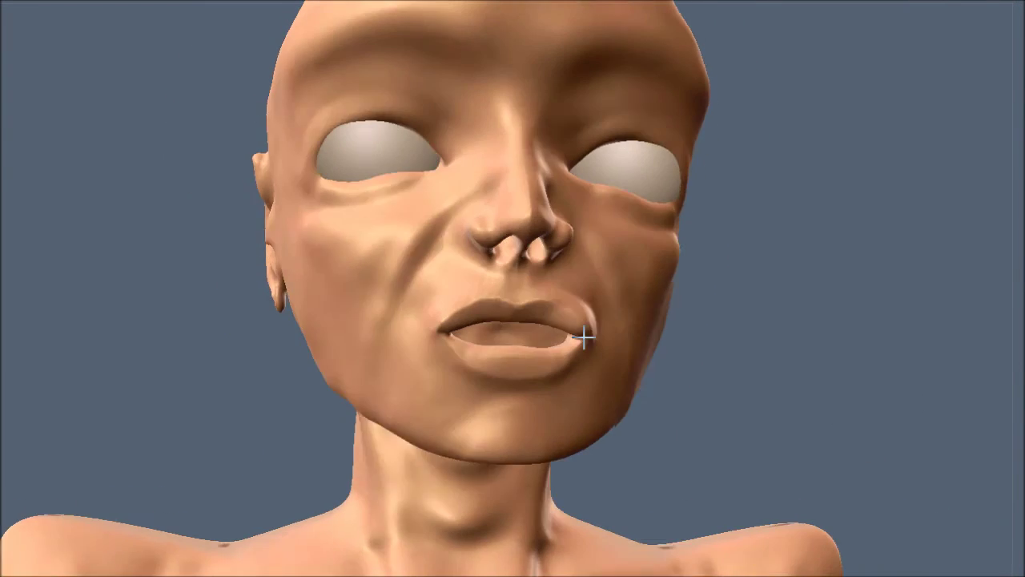